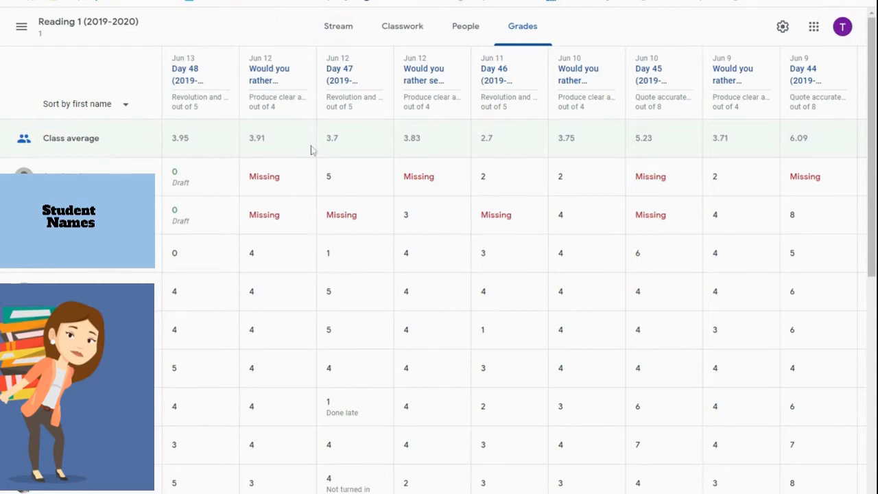
# Show the available options for the first "Would you rather" question and the Day 48 assignment in the gradebook.
pyautogui.click(303, 65)
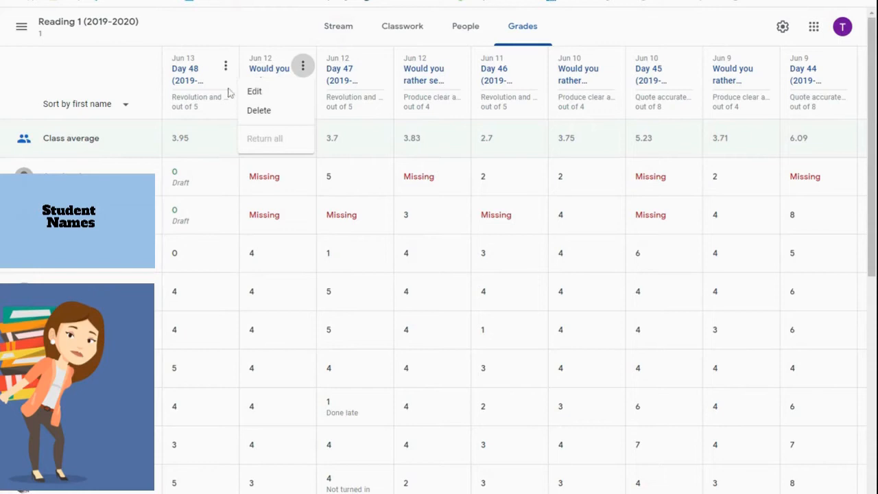
pyautogui.click(226, 66)
pyautogui.click(225, 67)
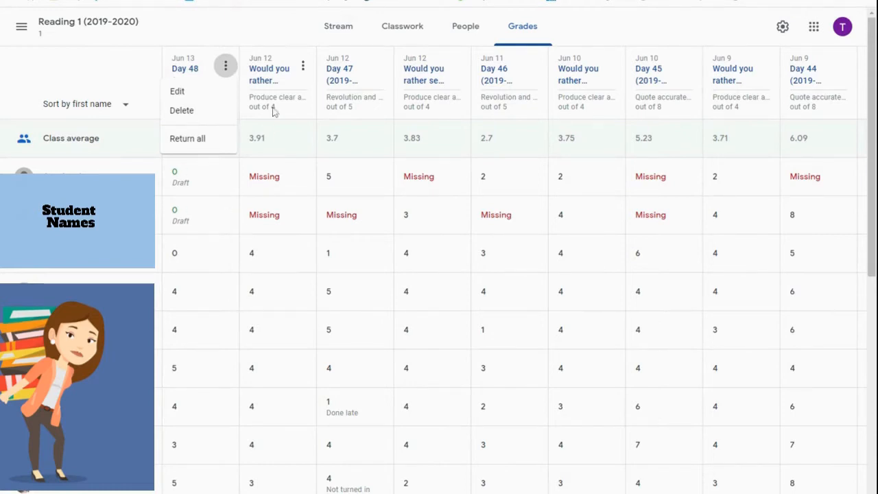
pyautogui.click(281, 26)
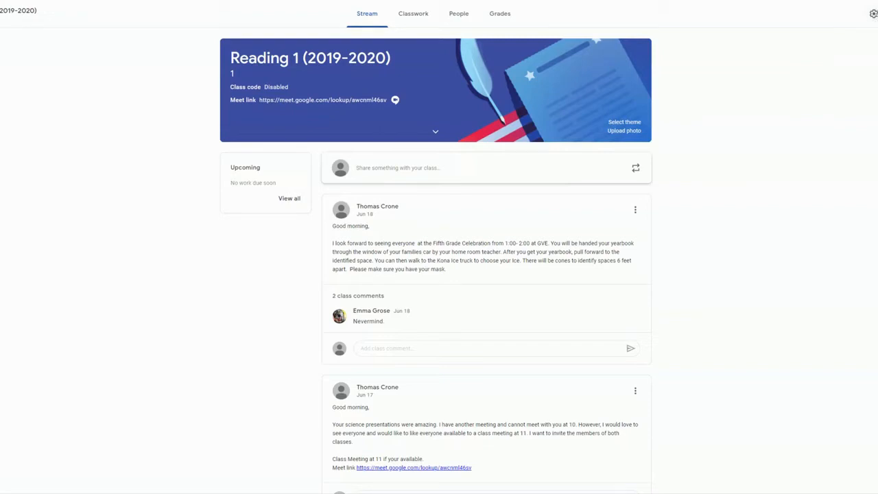
# Open the Grading section of the class settings and view the overall grade calculation choices, keeping No overall grade.
pyautogui.click(402, 21)
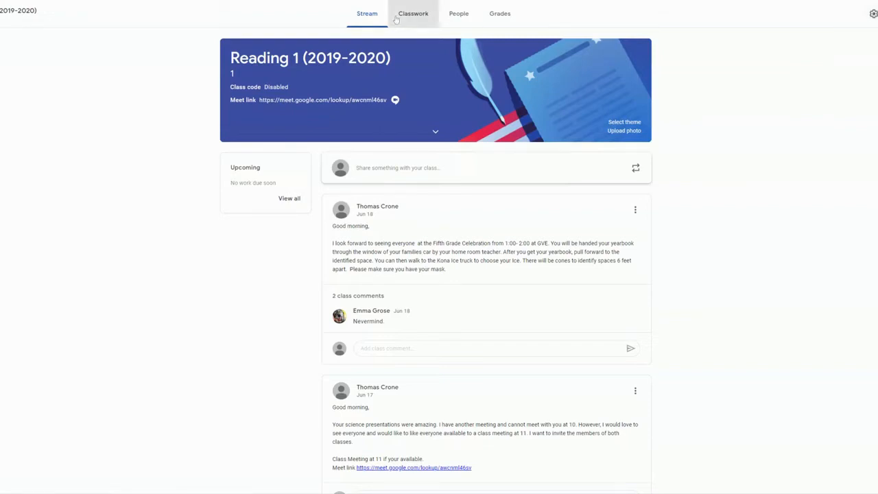
pyautogui.click(458, 15)
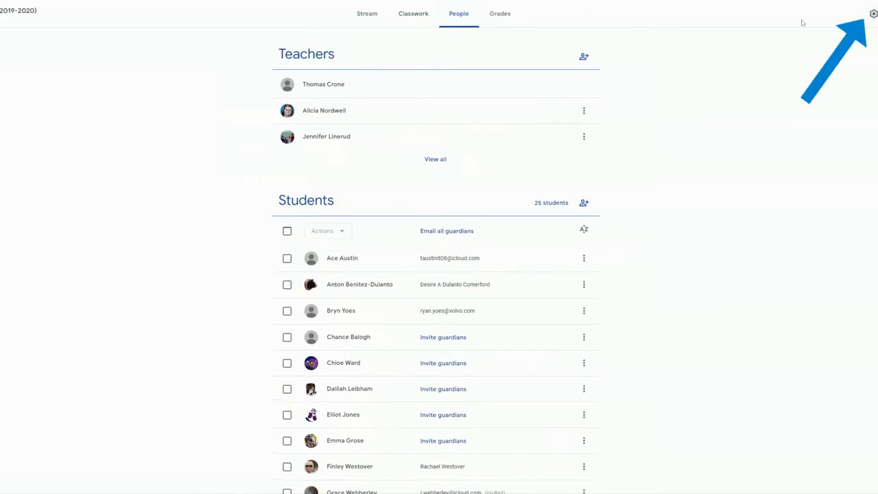
pyautogui.click(873, 17)
pyautogui.scroll(-4, 737, 235)
pyautogui.scroll(-1, 737, 230)
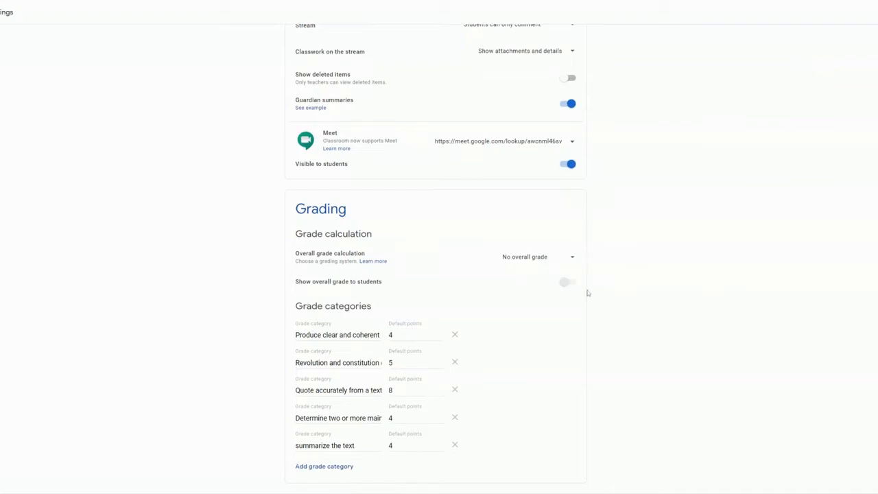
pyautogui.click(573, 258)
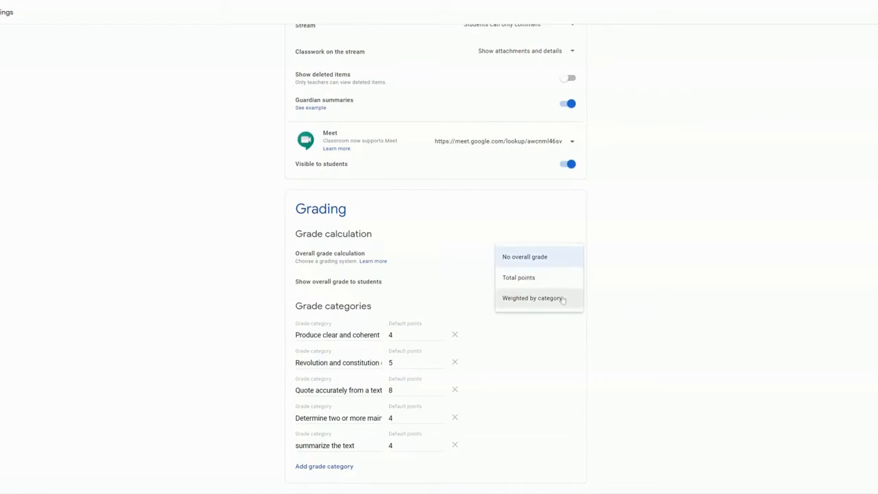
pyautogui.click(646, 216)
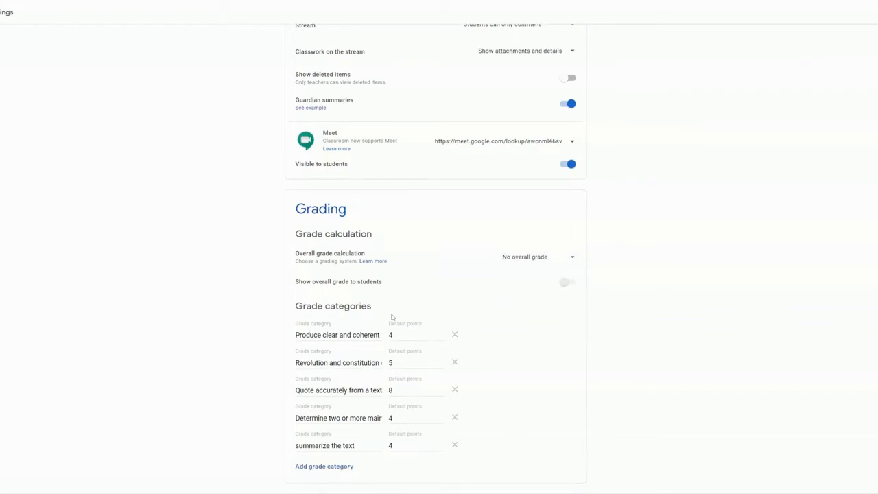
# Add a grade category beginning "Write informative/explanatory" with 4 default points and save the class settings.
pyautogui.click(326, 471)
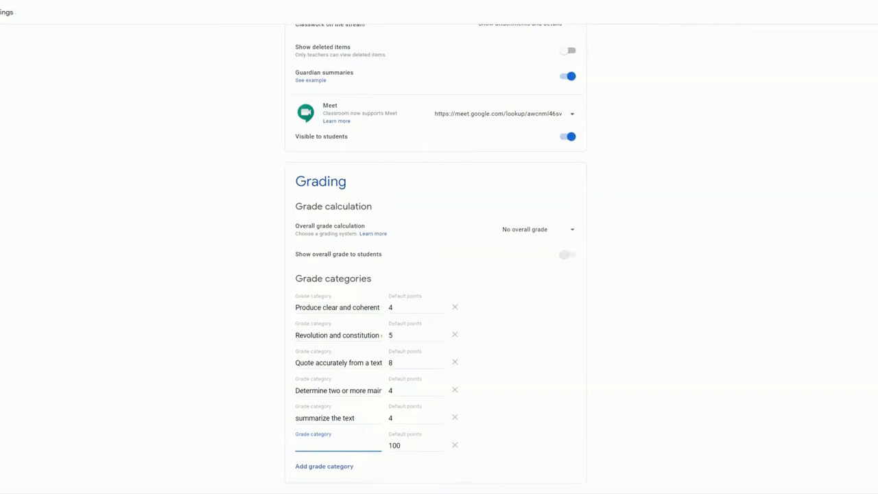
pyautogui.hotkey('ctrl', 'v')
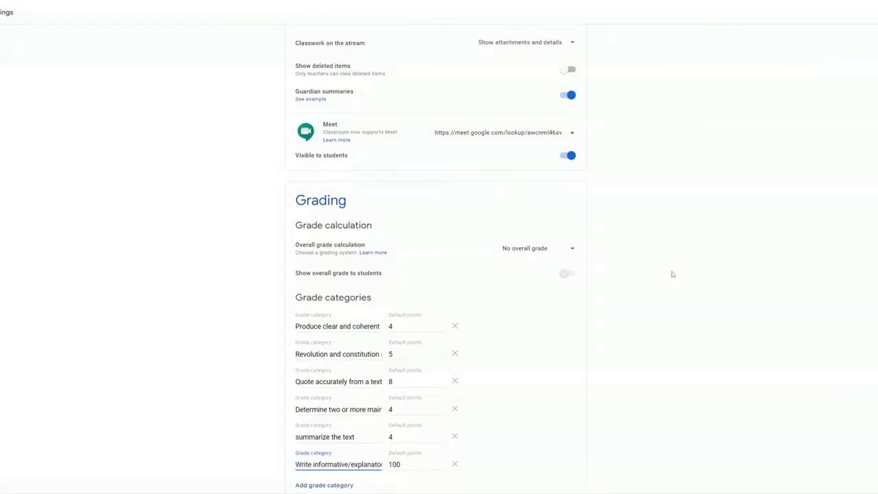
pyautogui.scroll(-1, 638, 247)
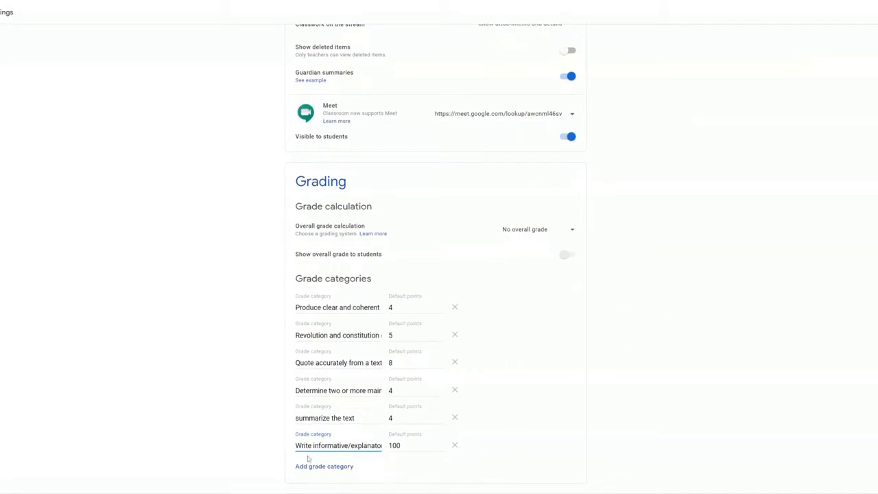
pyautogui.press('Tab')
pyautogui.write('4')
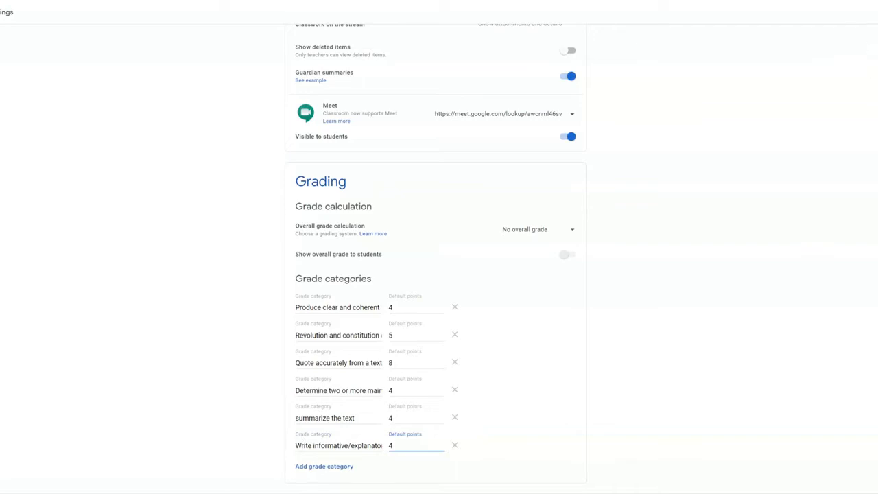
pyautogui.click(875, 12)
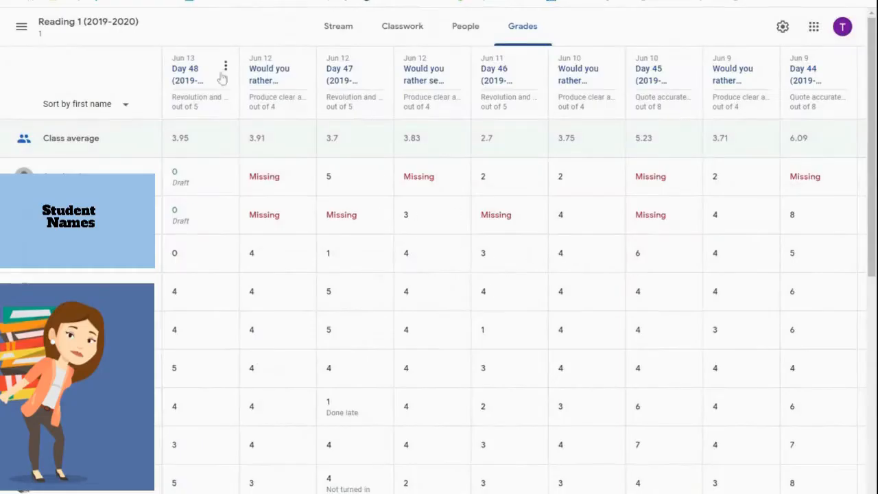
# Open the Jun 12 French-or-Spanish "Would you rather" question for editing from the gradebook and view its grade category choices.
pyautogui.click(302, 65)
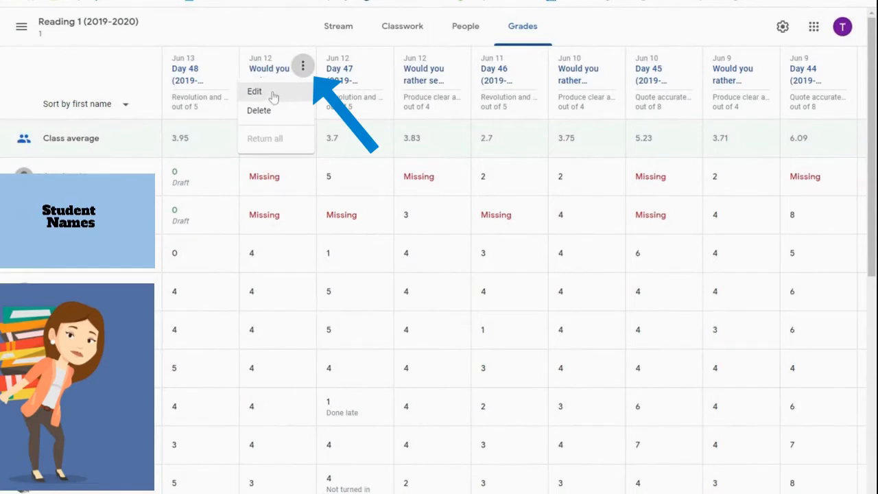
pyautogui.click(278, 96)
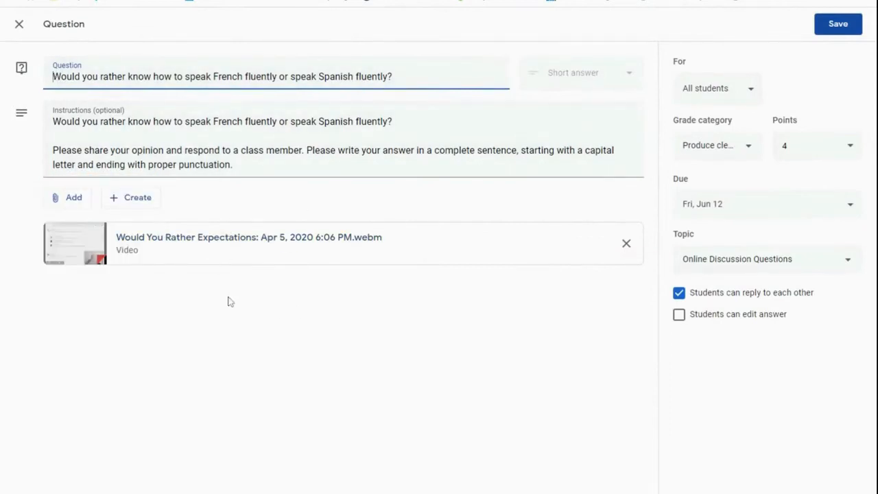
pyautogui.click(748, 154)
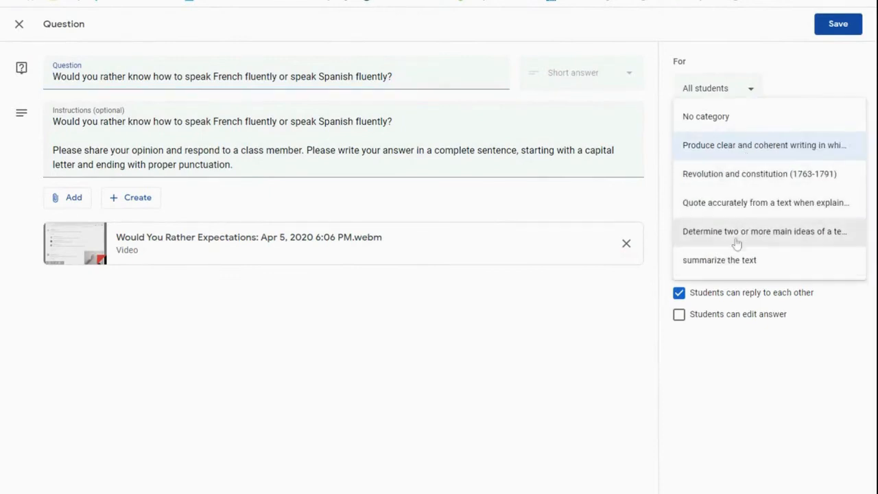
pyautogui.click(808, 84)
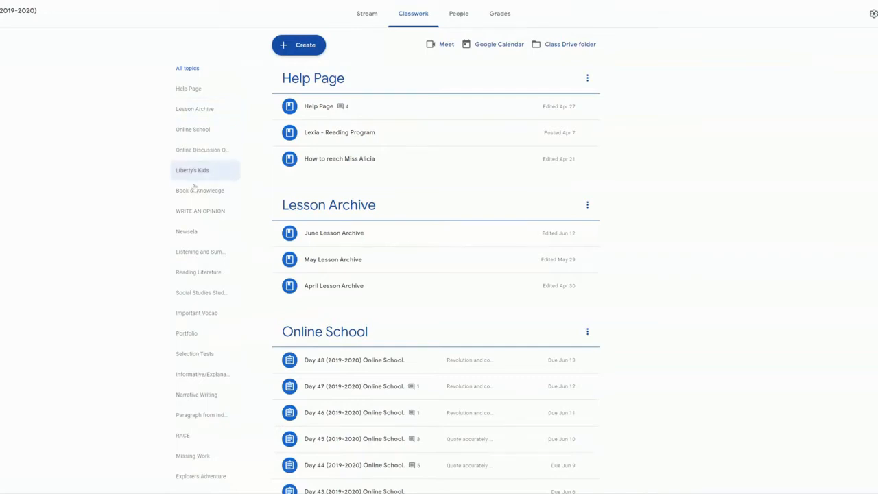
# Look through the Narrative Writing topic in the classwork, and open the Help Page topic.
pyautogui.click(202, 400)
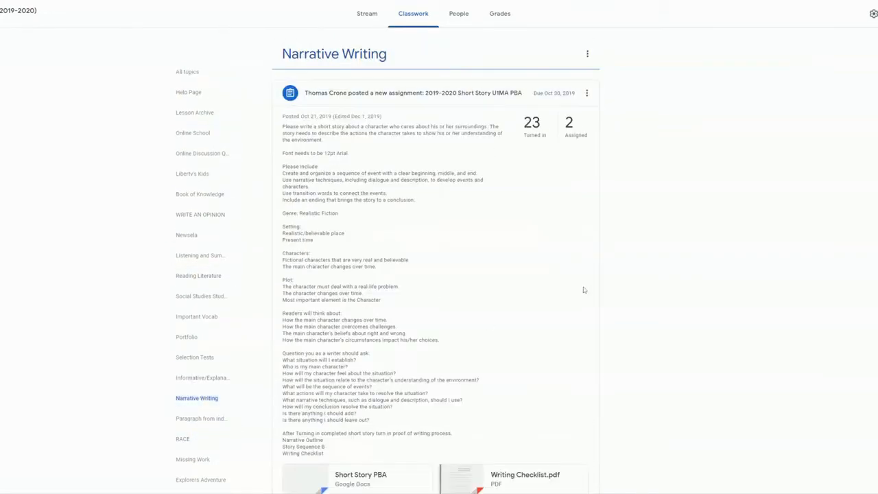
pyautogui.scroll(-8, 654, 260)
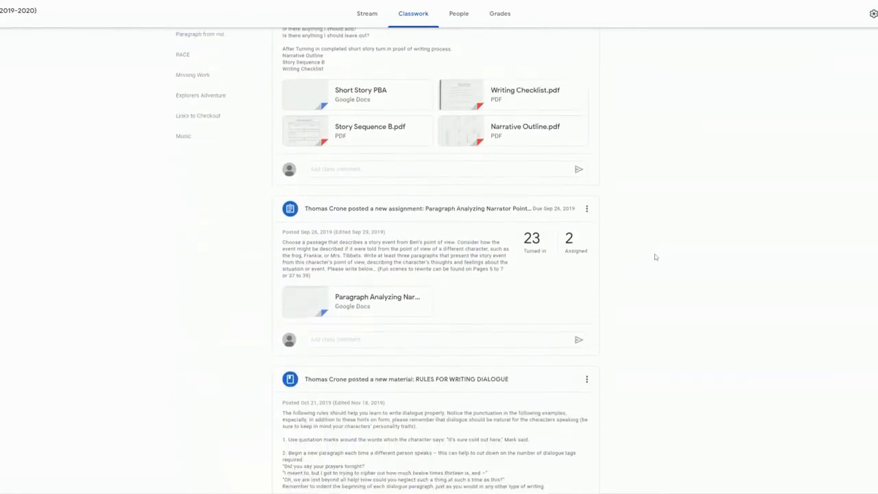
pyautogui.scroll(8, 654, 257)
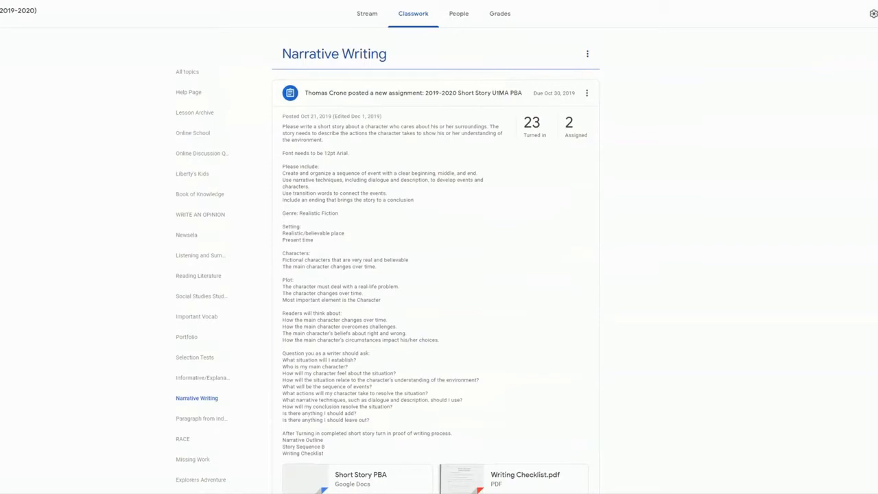
pyautogui.click(186, 94)
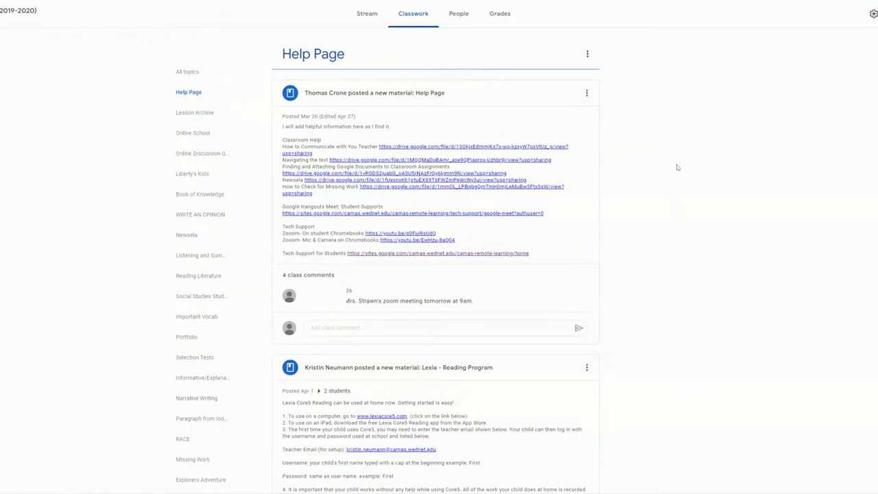
# Examine the assignments and discussion questions posted in the class stream around Days 46 and 47.
pyautogui.scroll(-4, 637, 133)
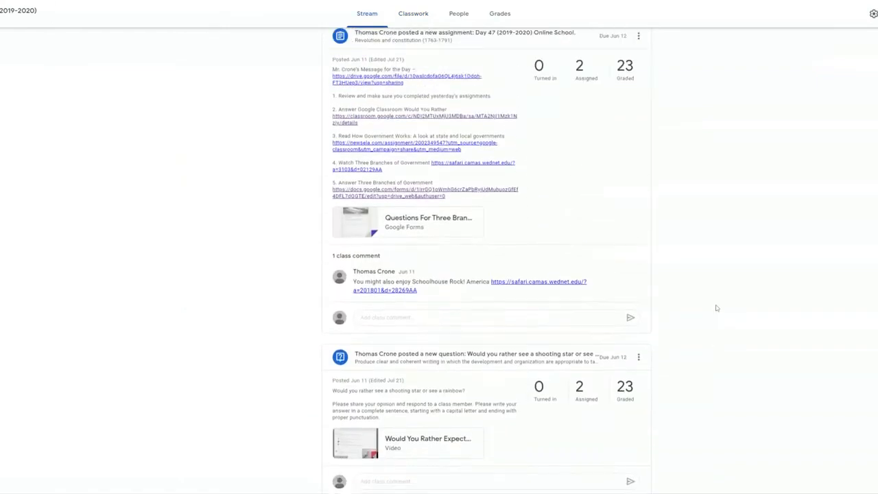
pyautogui.scroll(1, 716, 307)
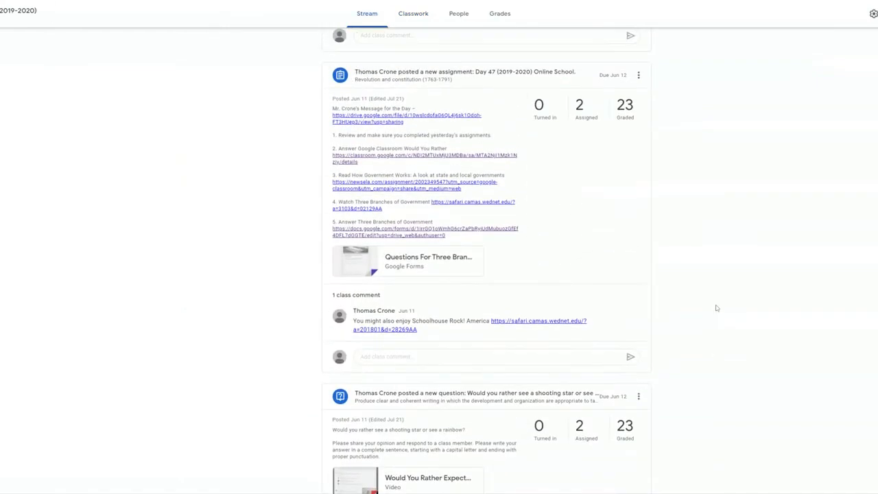
pyautogui.scroll(1, 716, 308)
pyautogui.scroll(4, 715, 308)
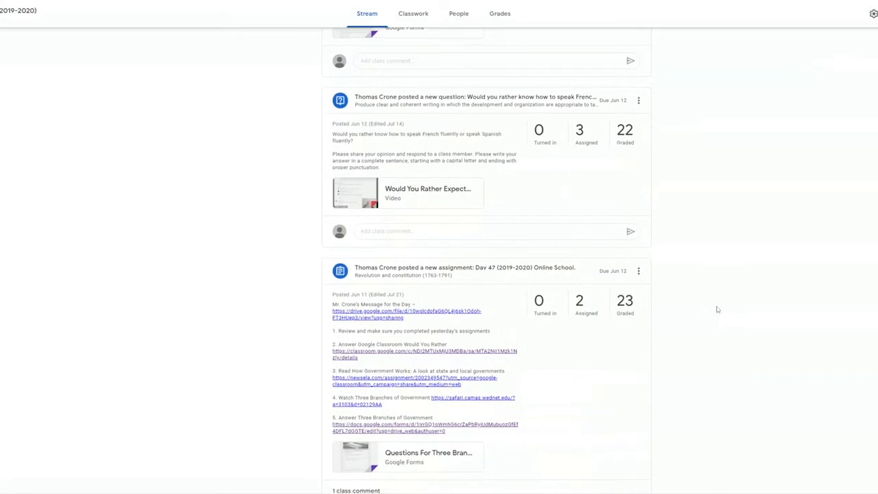
pyautogui.scroll(-8, 716, 310)
pyautogui.scroll(-8, 717, 309)
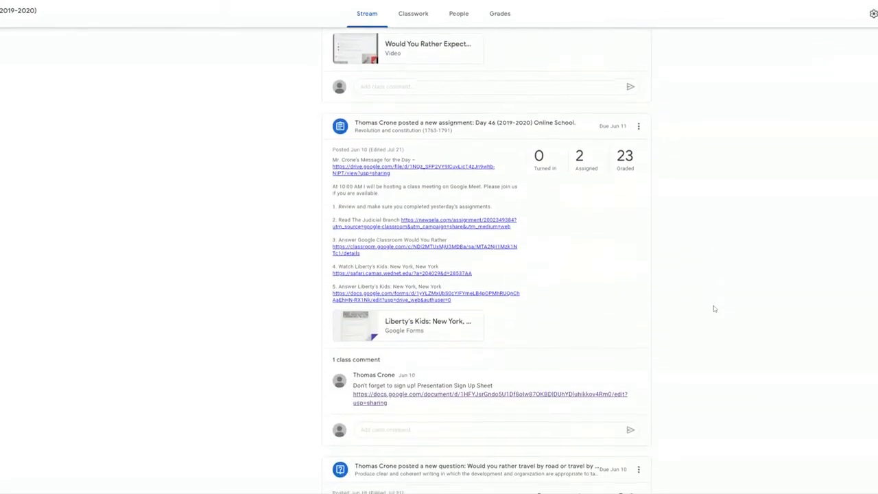
pyautogui.scroll(-3, 714, 308)
pyautogui.scroll(4, 714, 309)
pyautogui.scroll(9, 714, 308)
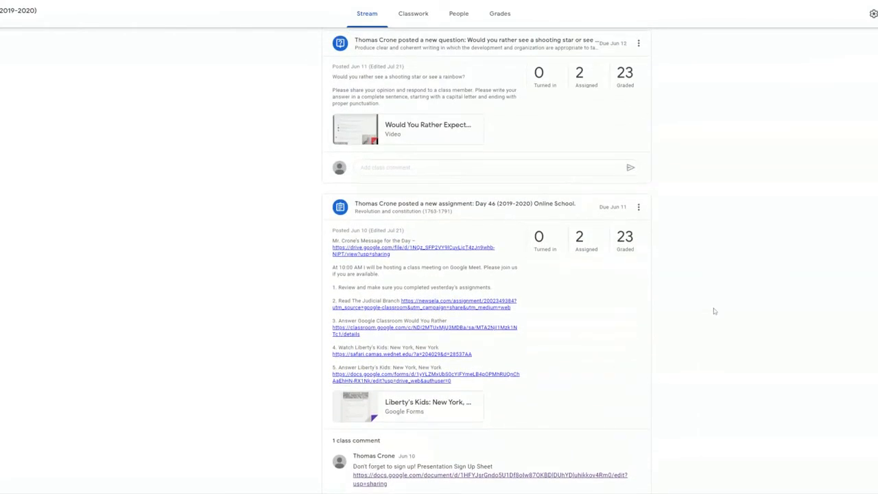
pyautogui.scroll(5, 711, 315)
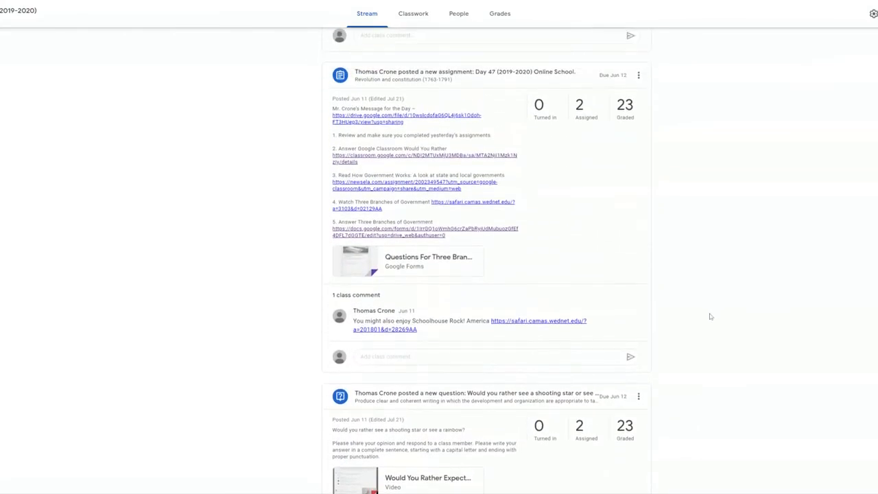
pyautogui.scroll(-3, 711, 316)
pyautogui.scroll(-3, 713, 312)
pyautogui.scroll(3, 715, 308)
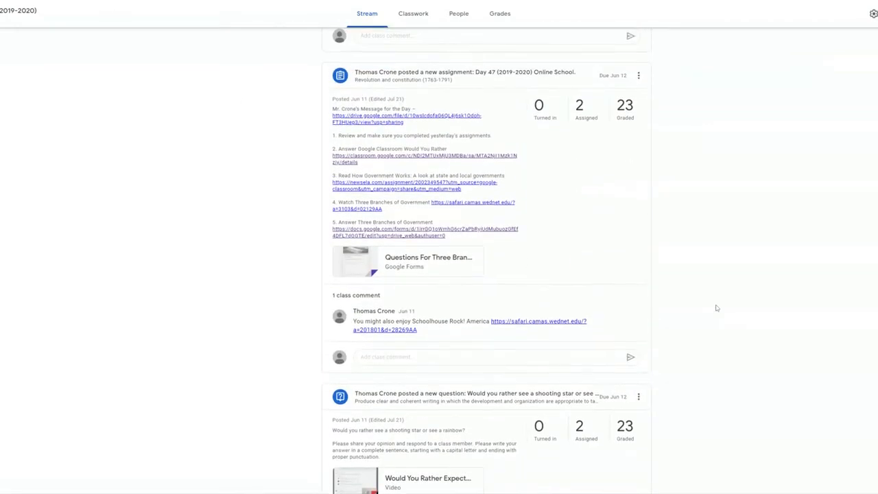
# Return to the classwork list and open the WRITE AN OPINION topic.
pyautogui.click(418, 18)
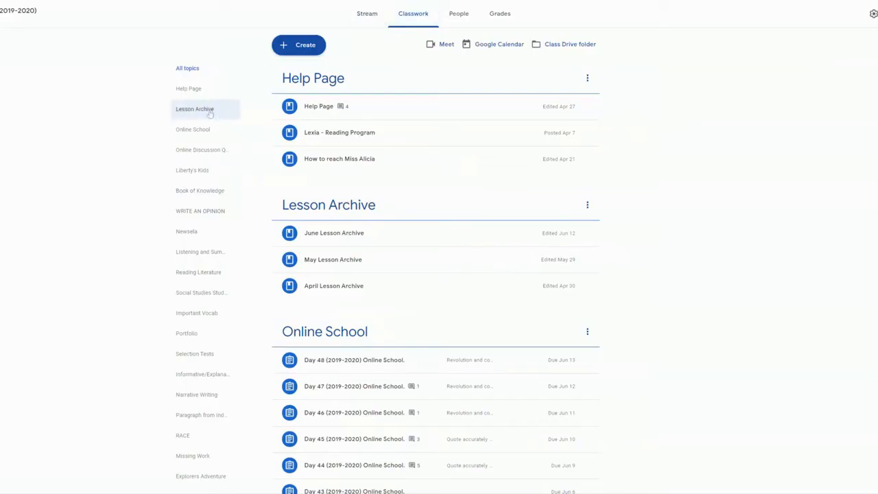
pyautogui.click(199, 214)
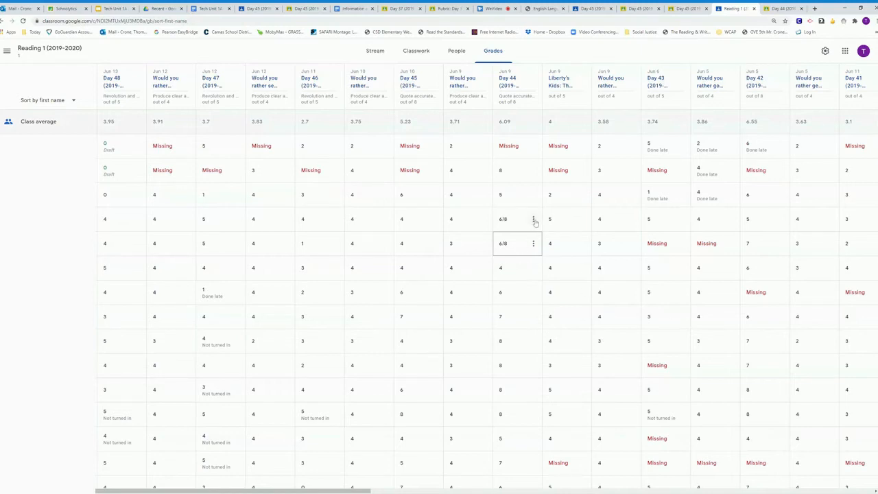
# Open the fifth listed student's submission for the Day 44 assignment from the gradebook.
pyautogui.click(533, 220)
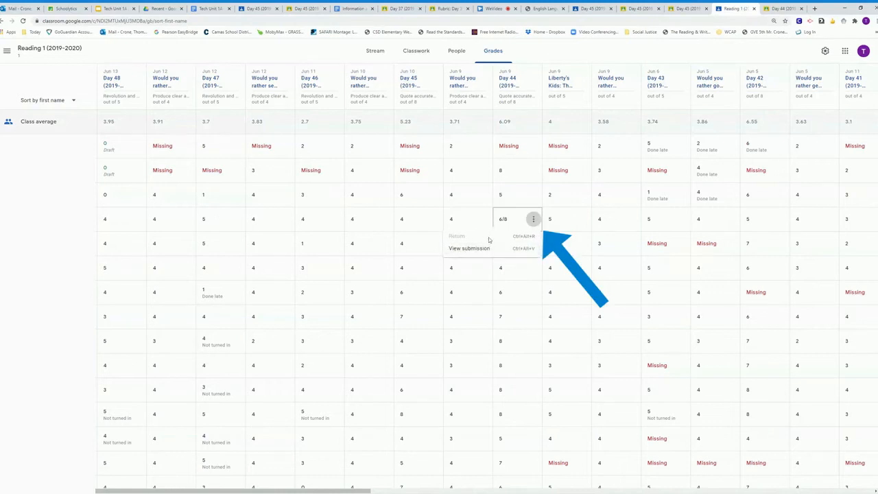
pyautogui.click(534, 294)
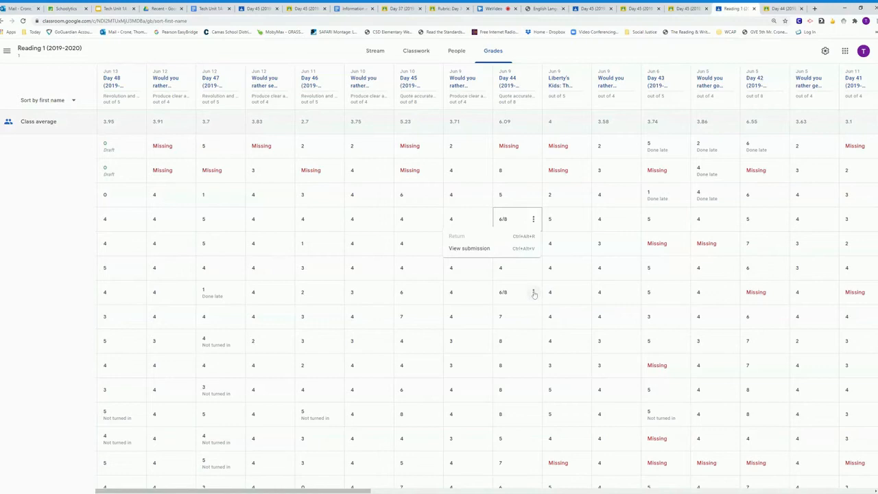
pyautogui.click(532, 243)
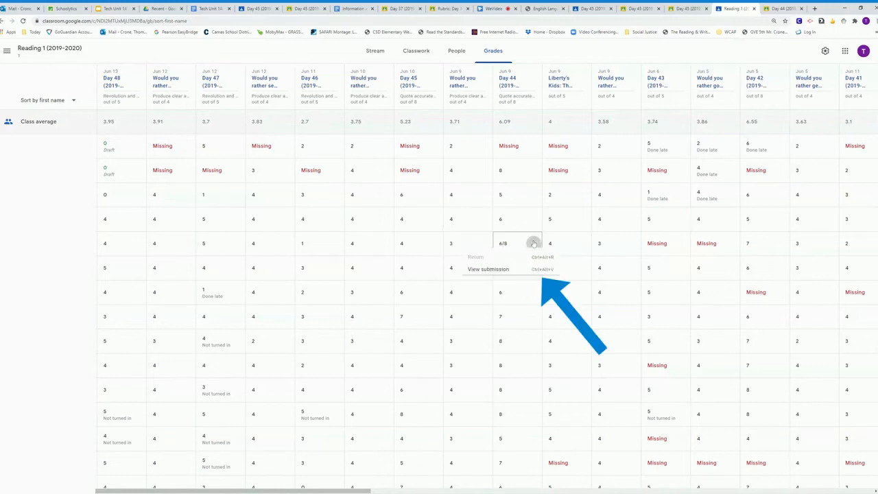
pyautogui.click(497, 273)
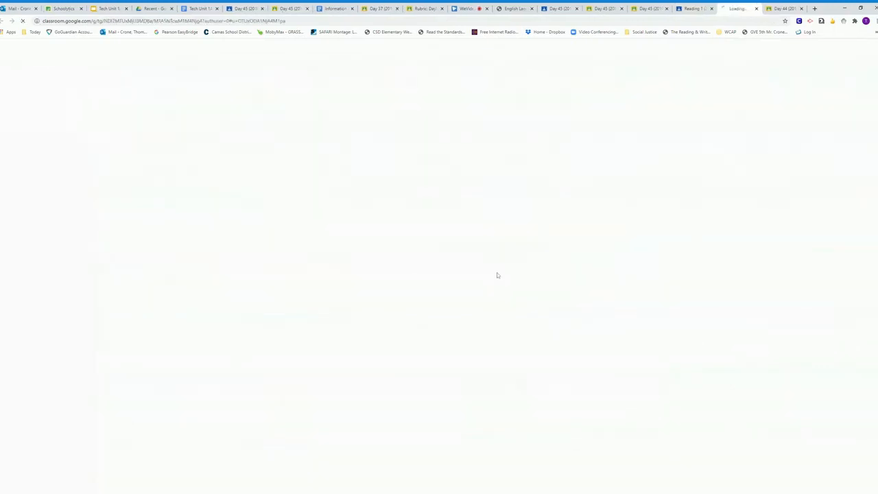
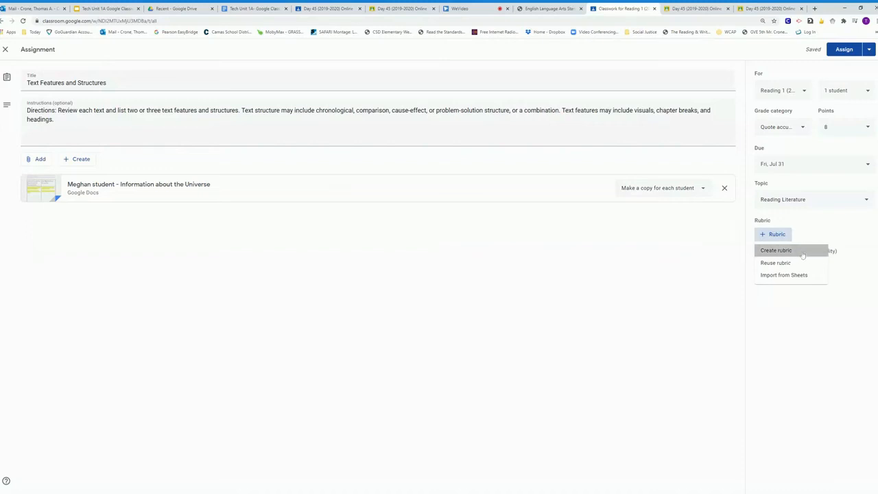
# Create a rubric with the criterion "Jess and Layla's Astronomical Assignment", described as three text features or structures supported by cited detail in a complete sentence.
pyautogui.click(802, 253)
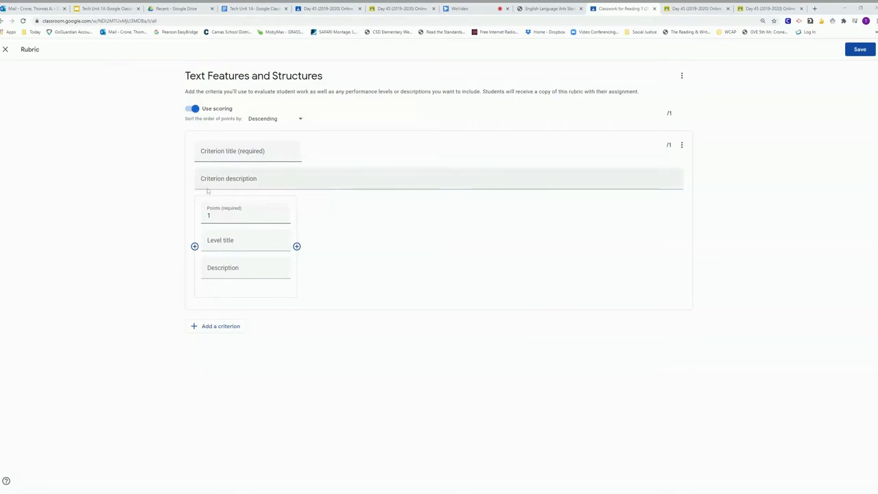
pyautogui.click(248, 151)
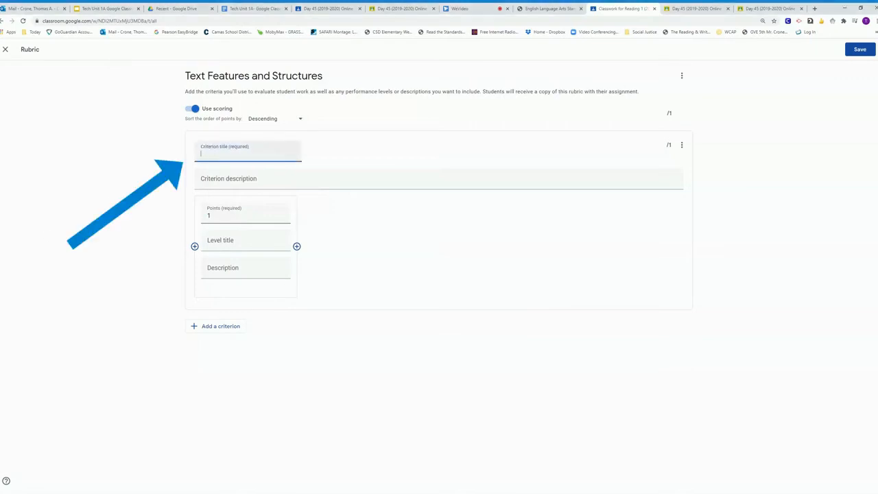
pyautogui.write("Jess and Layla's Astronomical Assignment")
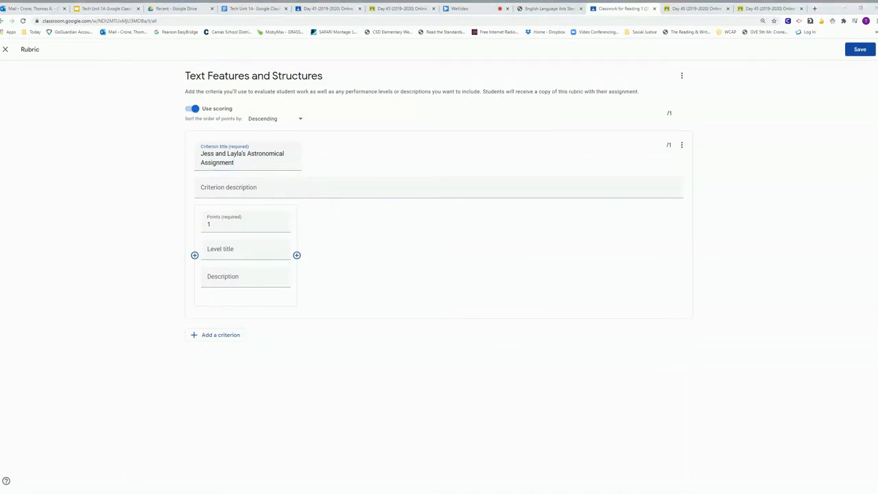
pyautogui.click(222, 196)
pyautogui.write('My answer lists three text features or structures supported by text-based detail and cited the page number. My answer was written on a complete sentence starting with a capital letter ending with proper punctuation.')
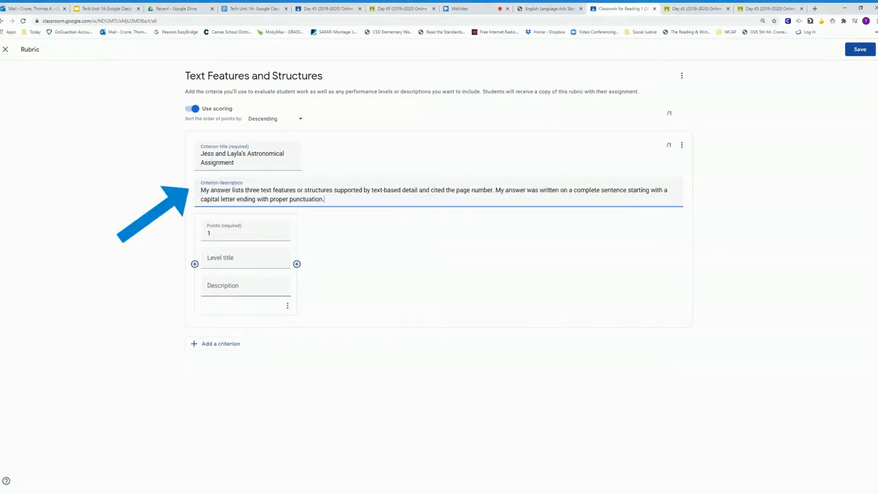
# Set the first performance level to 3 points, title it "Proficient", and reuse the criterion description text as its description.
pyautogui.press('Tab')
pyautogui.write('3')
pyautogui.press('Tab')
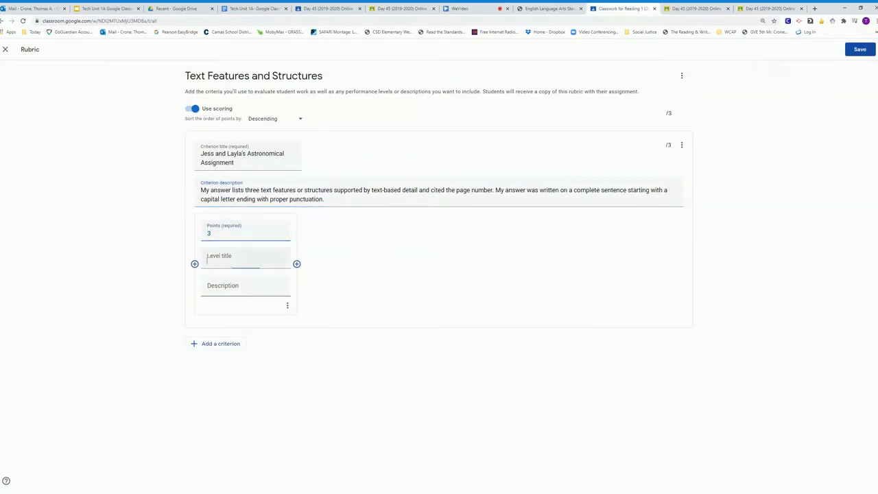
pyautogui.write('Proficient')
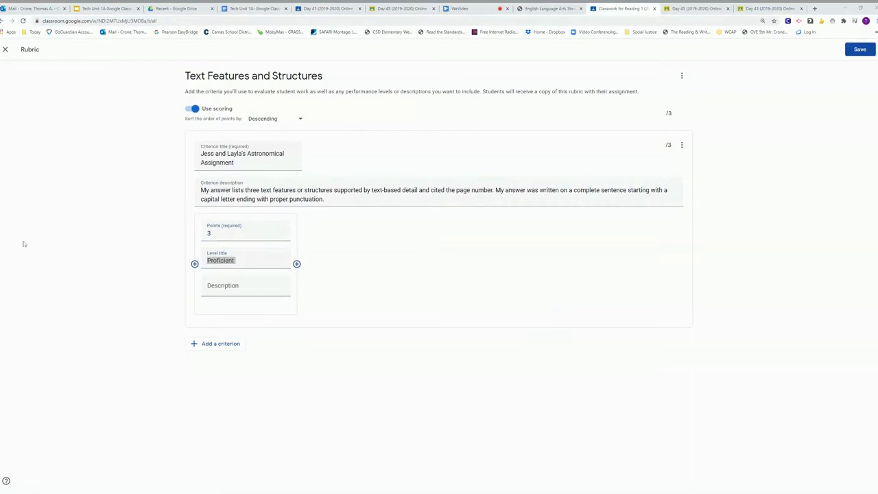
pyautogui.click(325, 294)
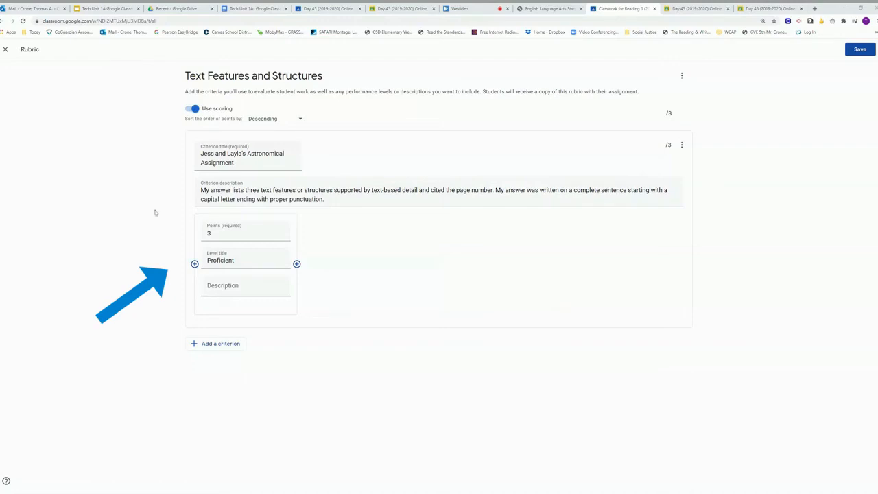
pyautogui.click(245, 286)
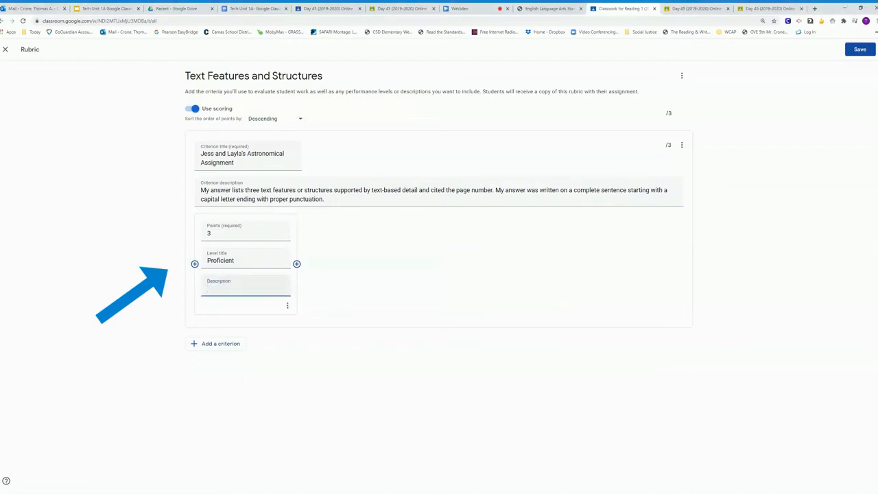
pyautogui.write('My answer lists three text features or structures supported by text-based detail and cited the page number. My answer was written on a complete sentence starting with a capital letter ending with proper punctuation.')
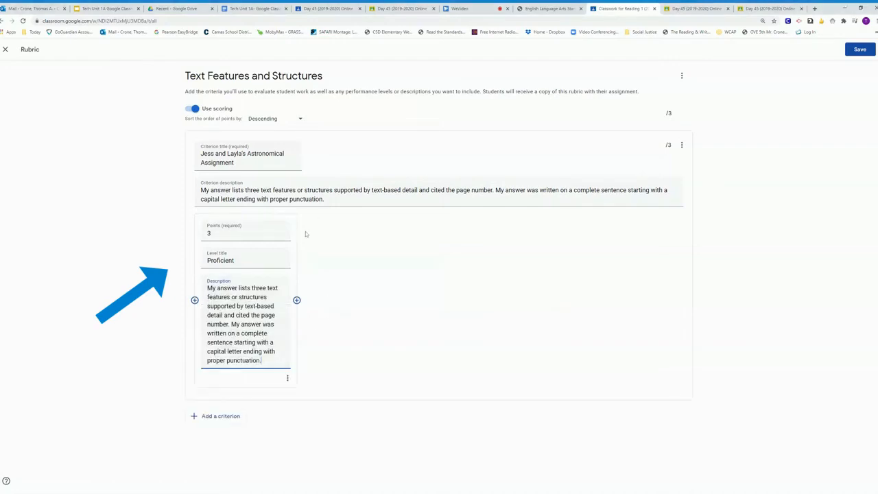
# Add a second performance level worth 2 points to the criterion, and add a blank second criterion to the rubric.
pyautogui.click(296, 300)
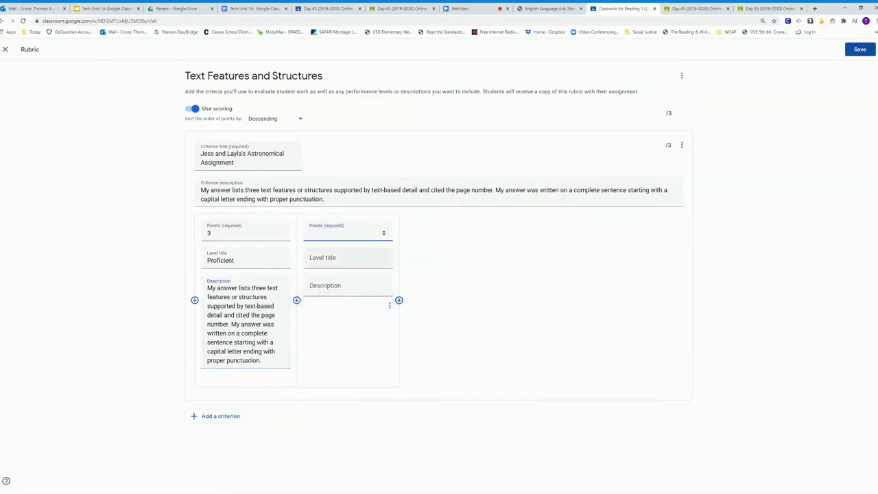
pyautogui.write('2')
pyautogui.press('Tab')
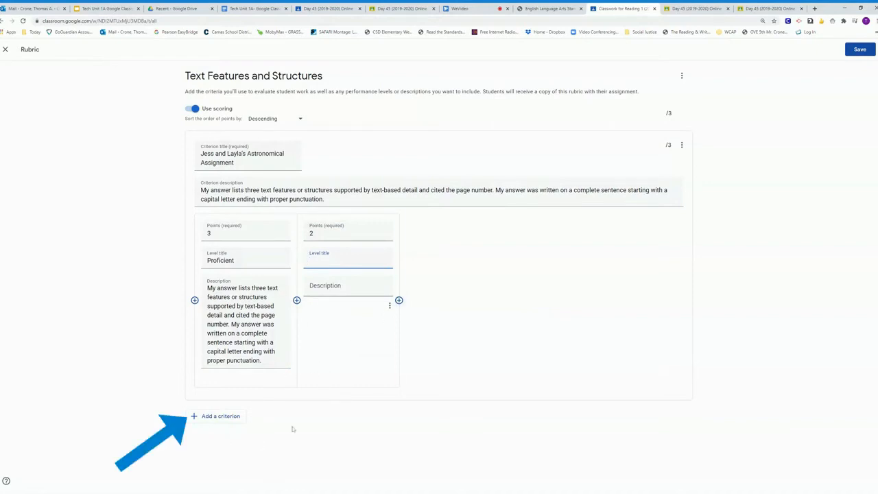
pyautogui.click(206, 418)
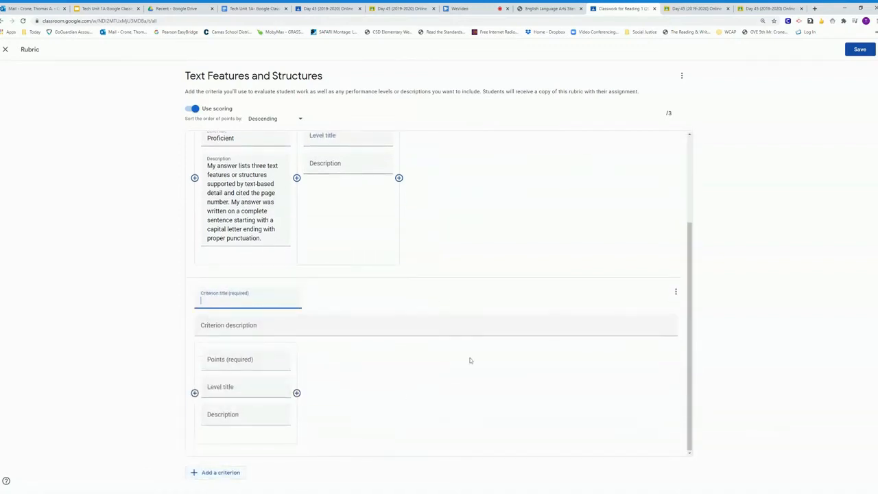
pyautogui.scroll(2, 468, 358)
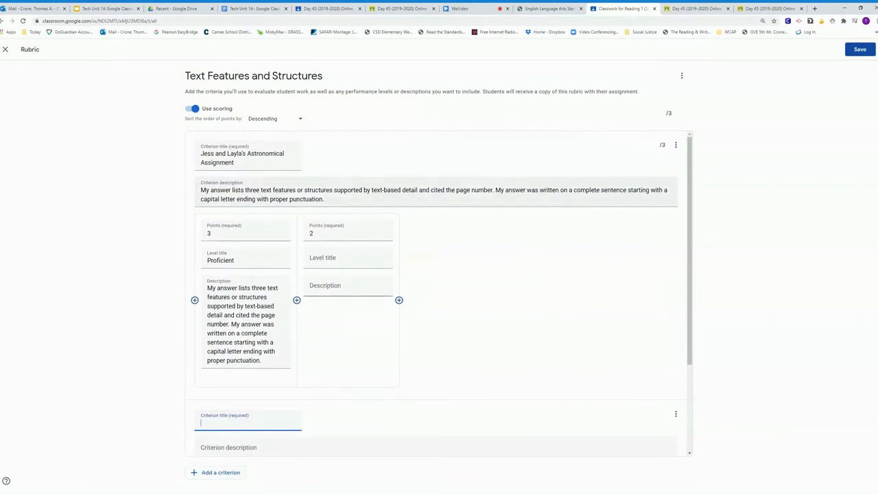
# View the first criterion's duplicate, delete and reorder options, and close the rubric editor without saving.
pyautogui.click(675, 145)
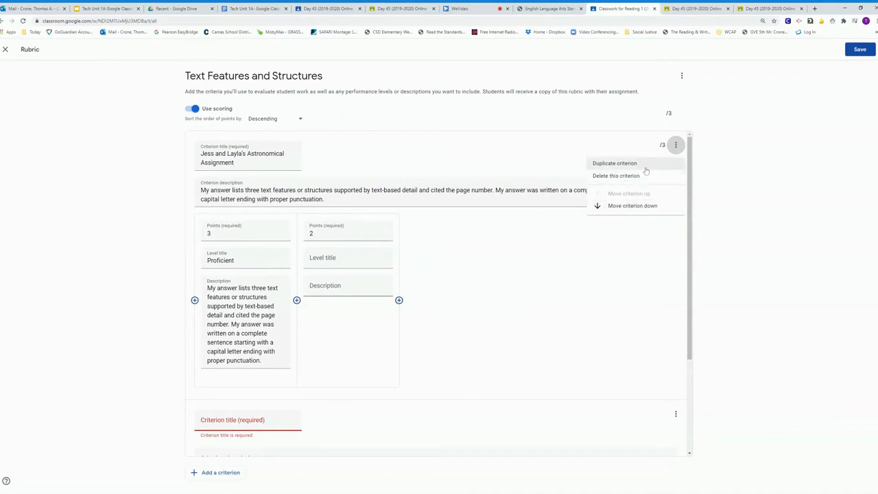
pyautogui.click(532, 153)
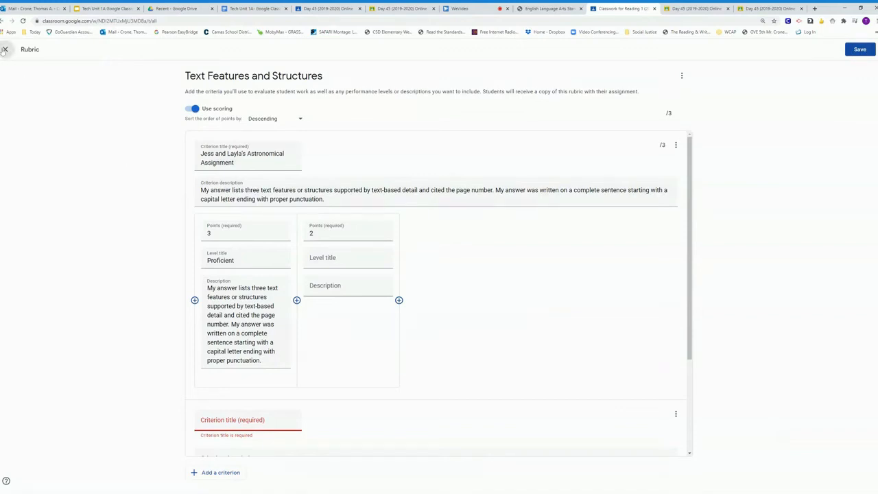
pyautogui.click(6, 49)
pyautogui.click(481, 287)
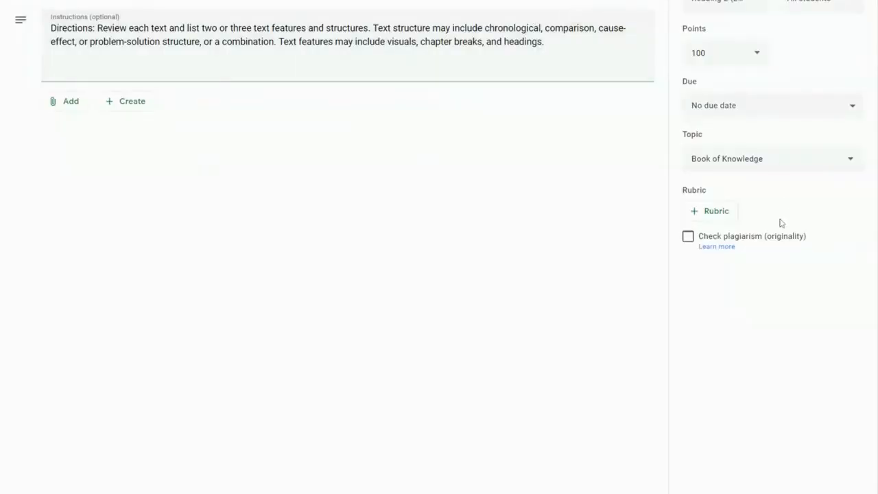
# Start reusing an existing rubric for the assignment and view the classes available as sources, keeping Reading 2 (2019-2020).
pyautogui.click(725, 216)
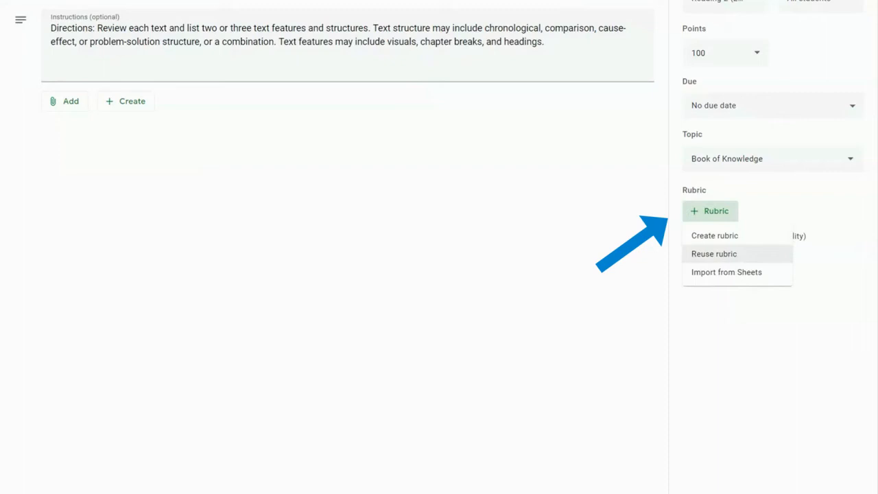
pyautogui.click(751, 256)
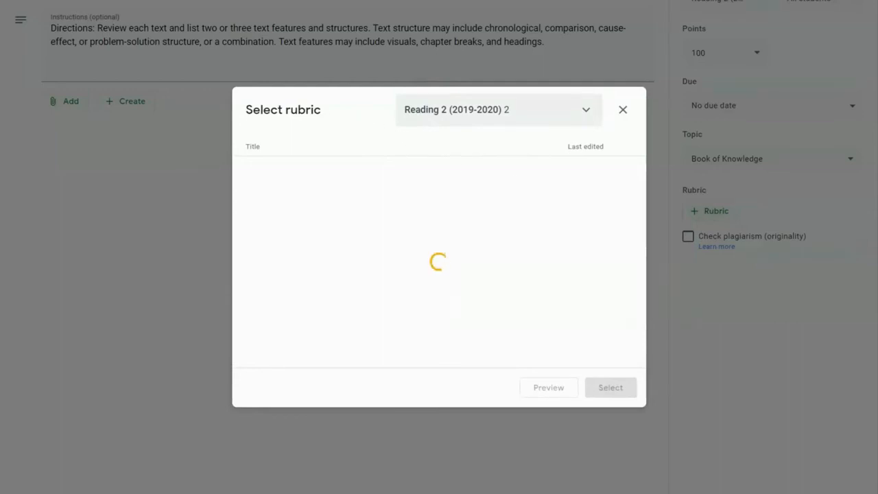
pyautogui.click(586, 111)
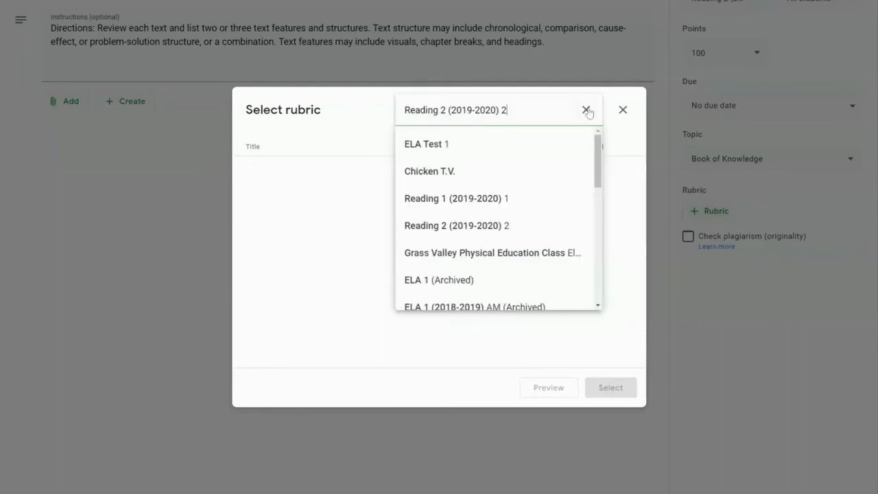
pyautogui.moveTo(601, 150)
pyautogui.mouseDown()
pyautogui.moveTo(601, 279)
pyautogui.moveTo(599, 162)
pyautogui.mouseUp()
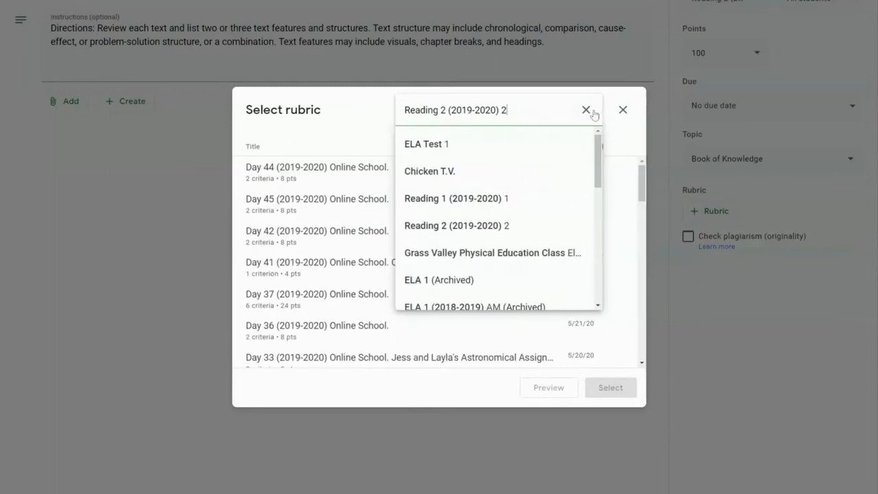
pyautogui.click(587, 111)
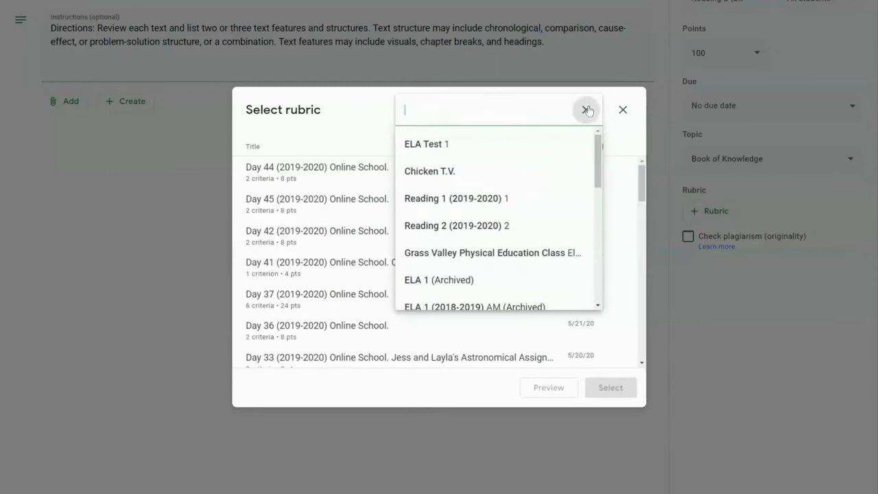
pyautogui.click(626, 142)
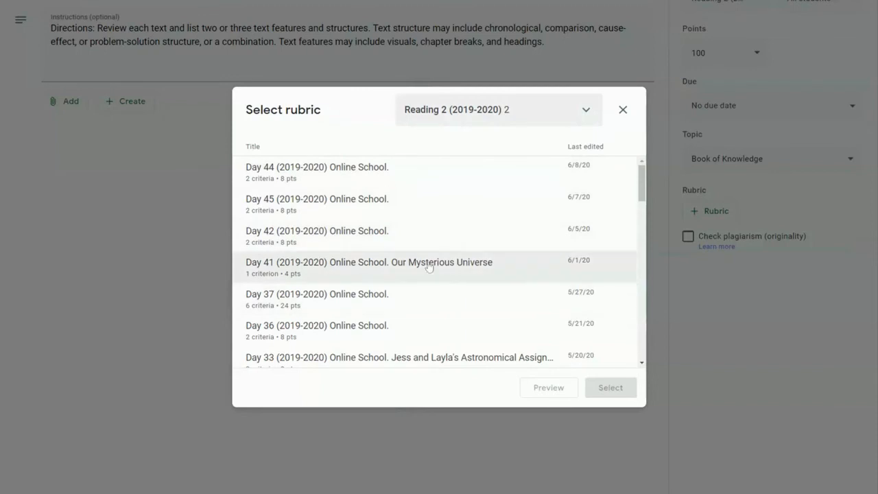
# Look through the reusable rubrics of Reading 2 (2019-2020) and close the rubric selection without choosing one.
pyautogui.scroll(-2, 432, 247)
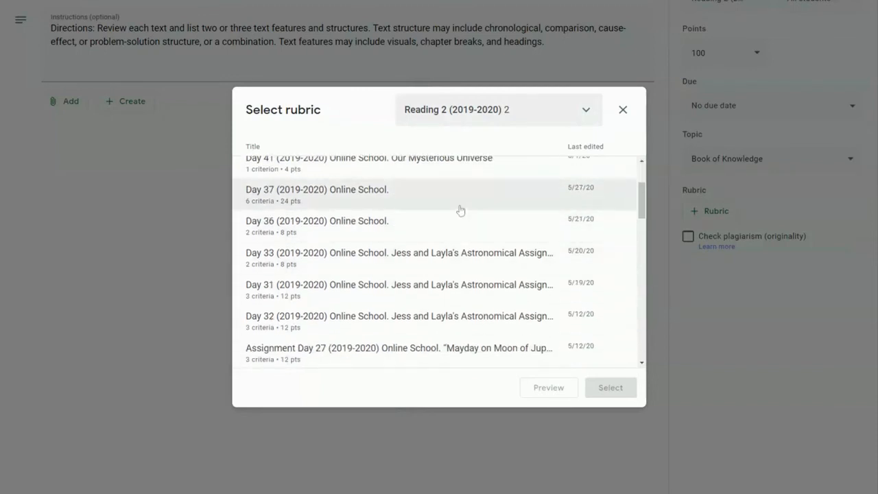
pyautogui.scroll(-2, 456, 220)
pyautogui.scroll(-2, 439, 253)
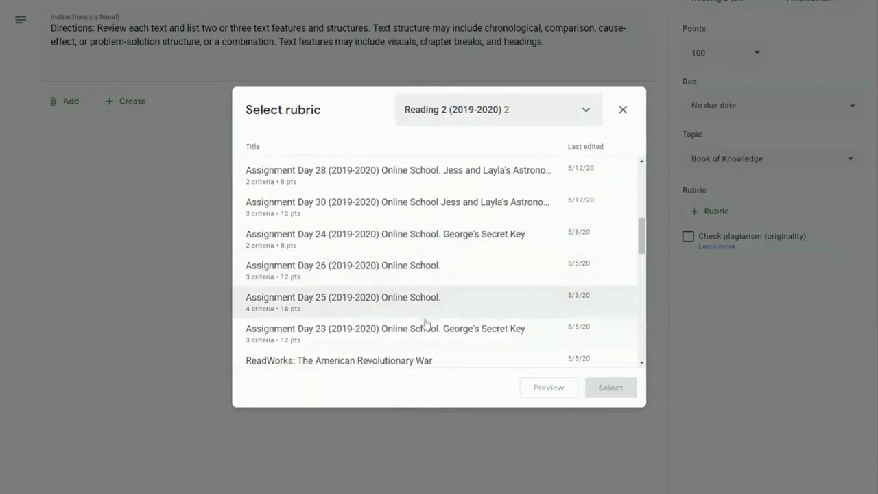
pyautogui.scroll(-4, 419, 264)
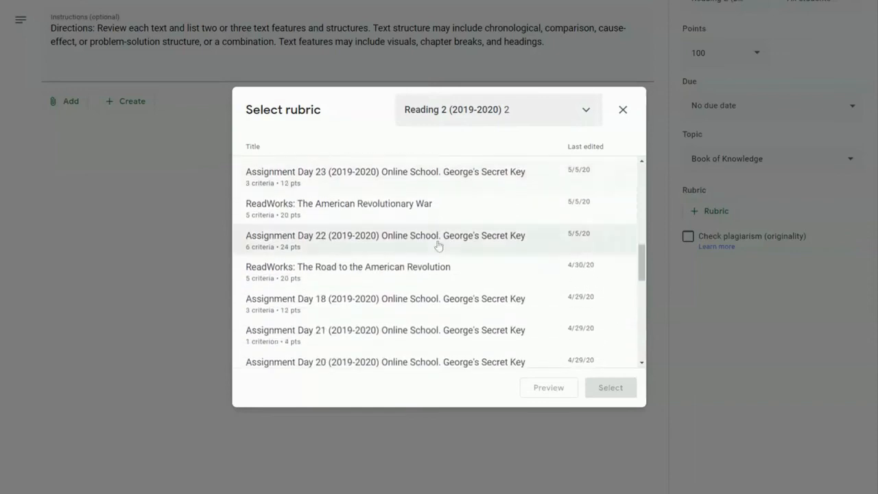
pyautogui.scroll(4, 425, 274)
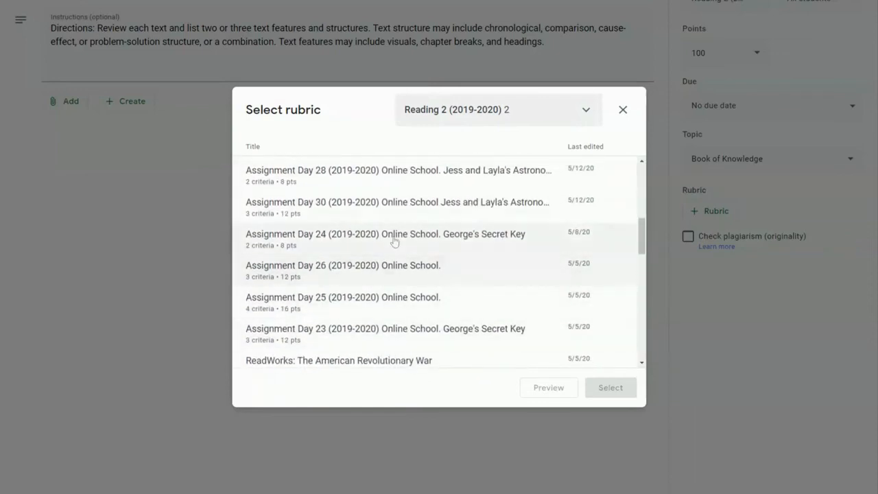
pyautogui.scroll(5, 425, 267)
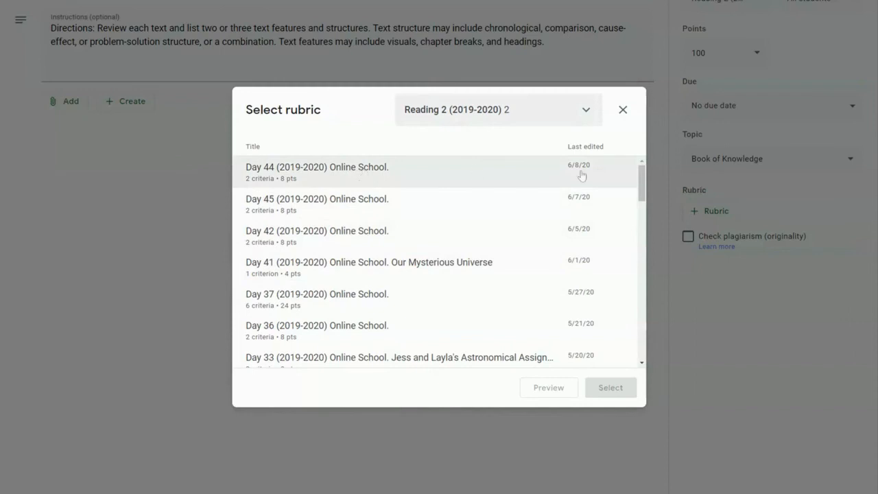
pyautogui.click(621, 109)
pyautogui.click(717, 214)
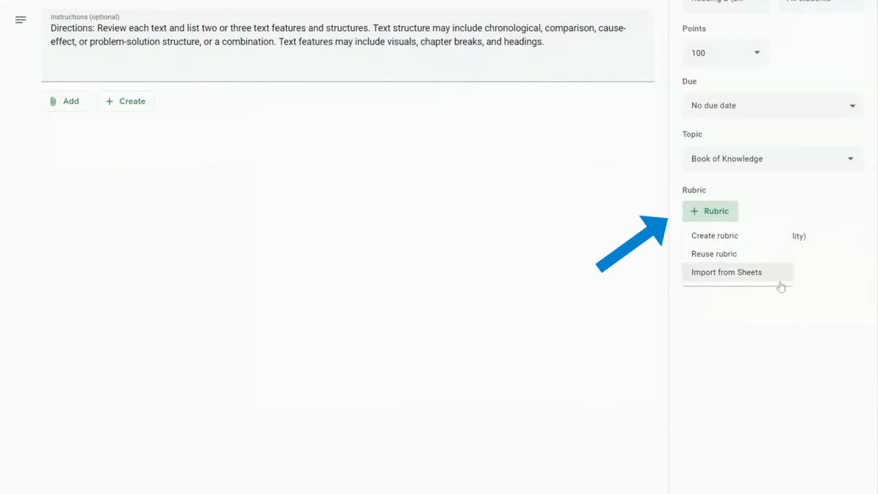
pyautogui.click(743, 278)
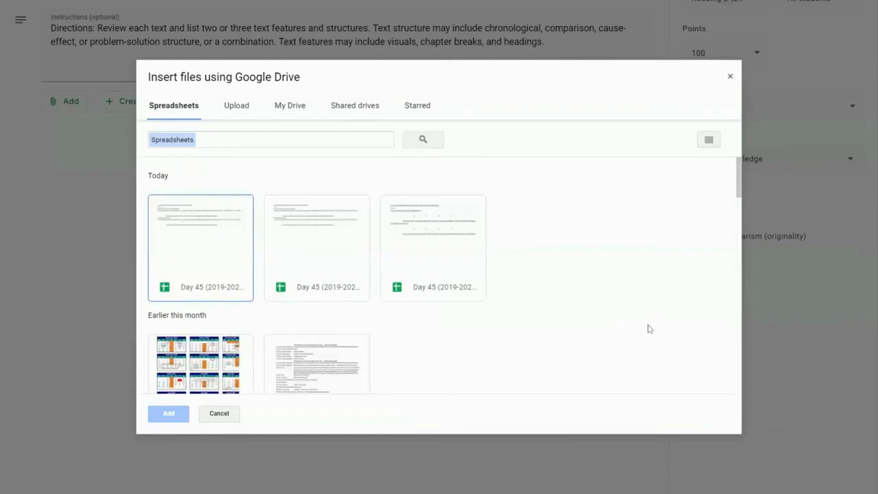
pyautogui.click(191, 234)
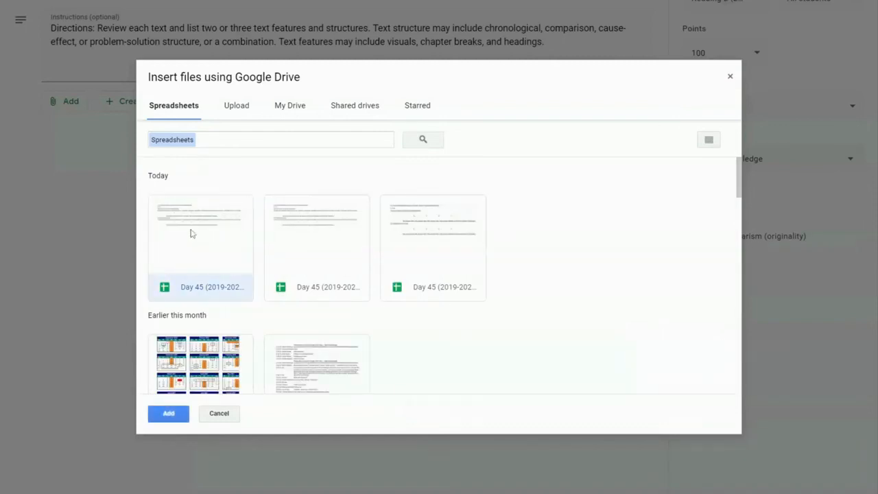
pyautogui.click(166, 414)
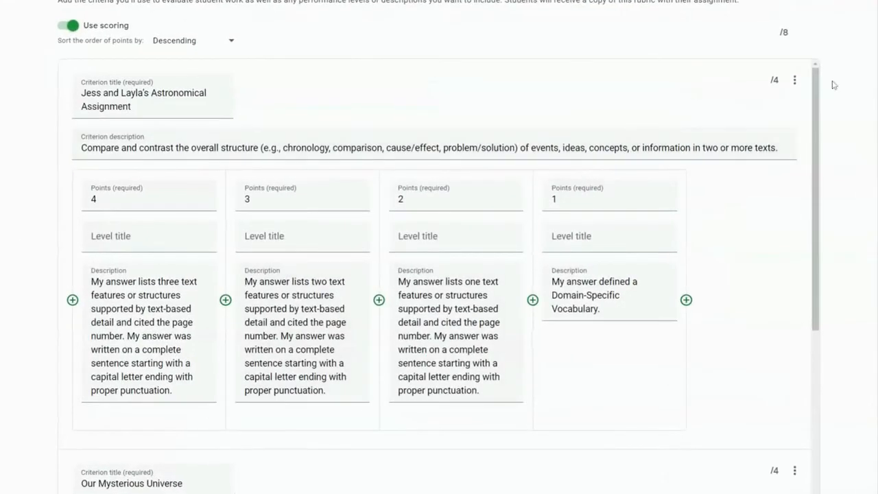
pyautogui.moveTo(812, 87); pyautogui.dragTo(824, 103)
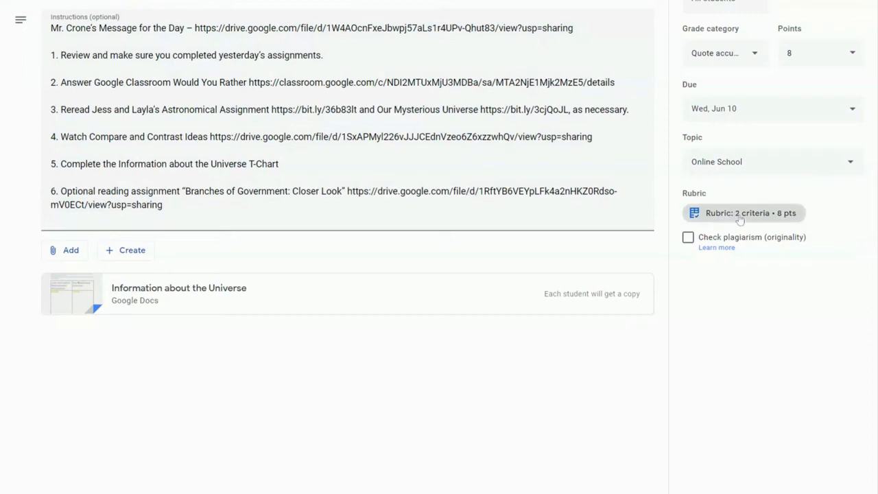
pyautogui.click(739, 214)
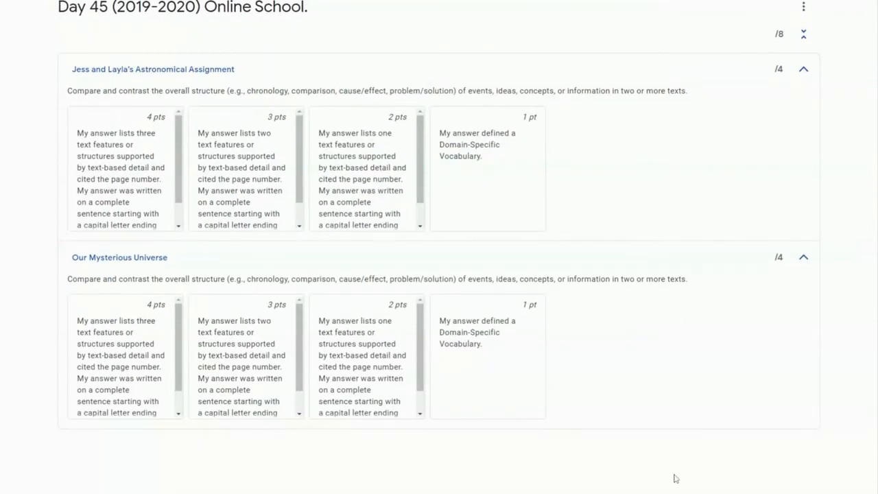
pyautogui.click(806, 9)
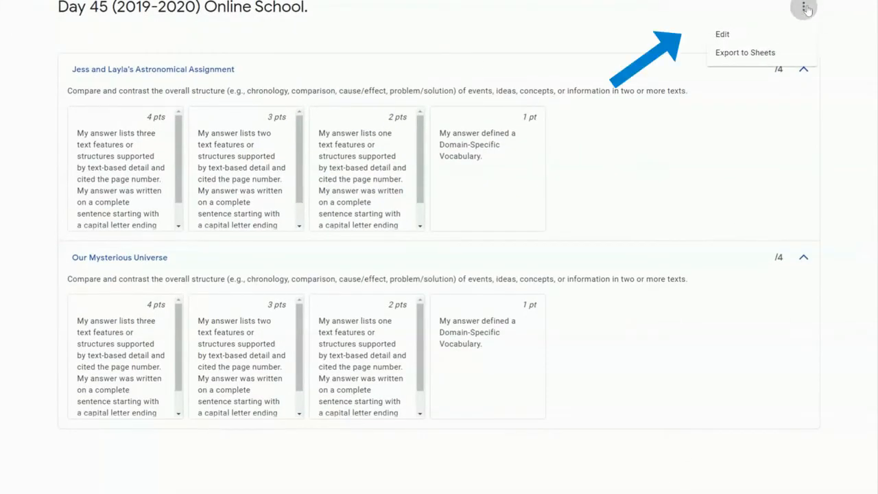
pyautogui.click(774, 38)
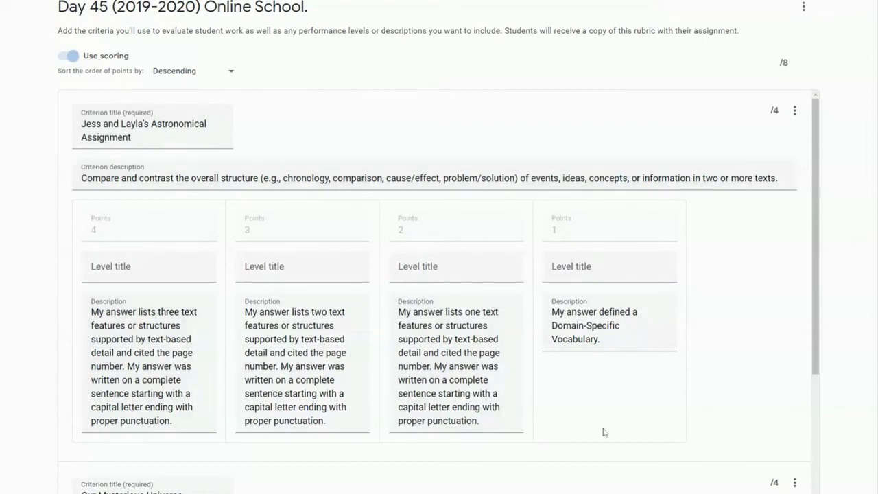
pyautogui.moveTo(812, 222)
pyautogui.mouseDown()
pyautogui.moveTo(817, 406)
pyautogui.moveTo(816, 220)
pyautogui.mouseUp()
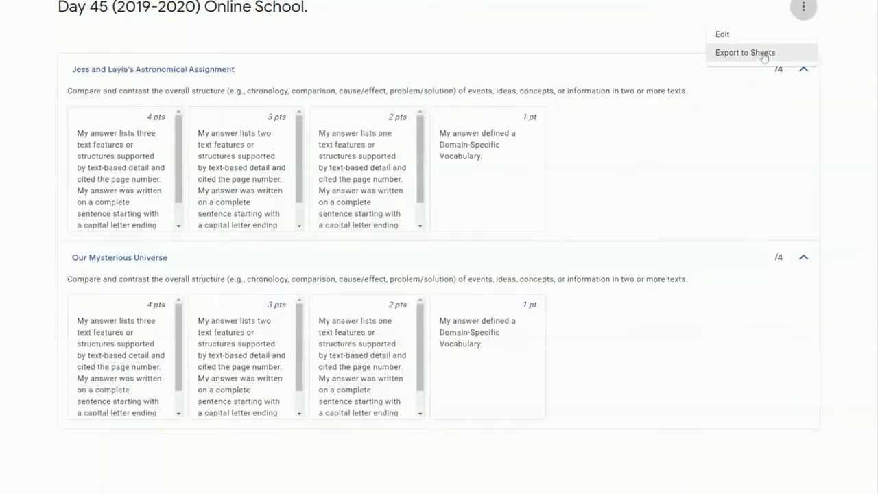
pyautogui.click(762, 54)
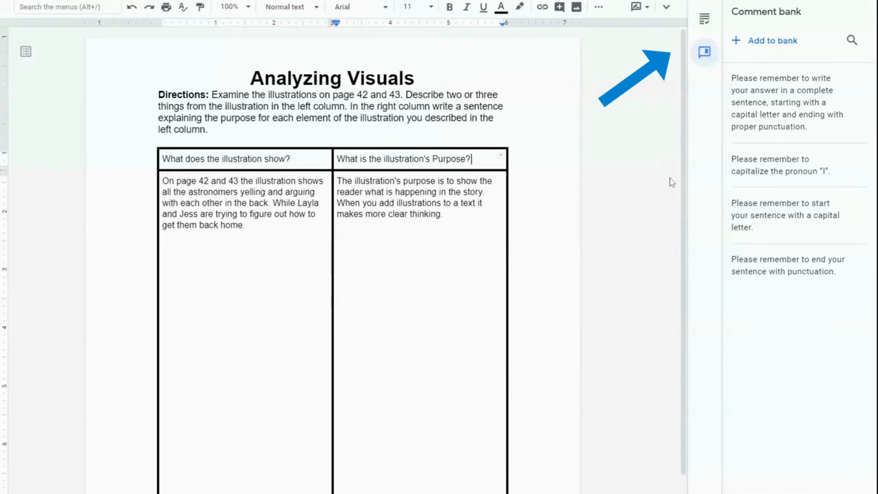
# Add the comment "Thank You, for the effort you have been demonstrating in your work." to the comment bank.
pyautogui.click(737, 42)
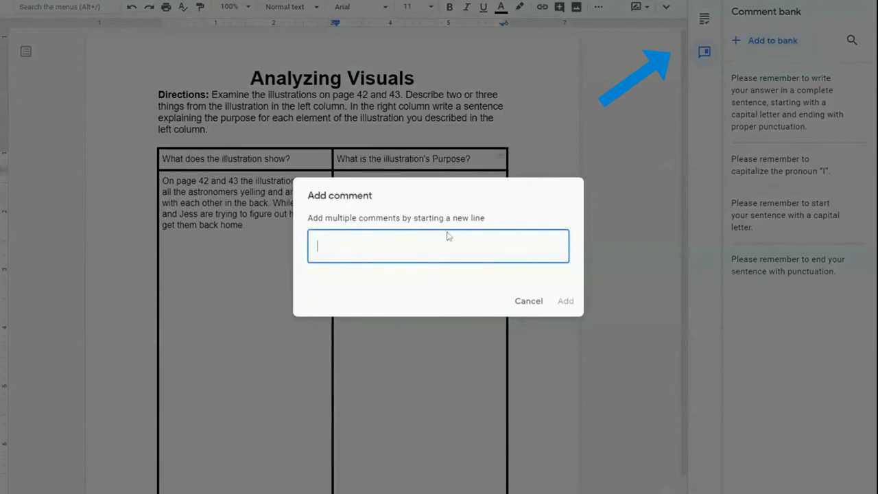
pyautogui.write('Thank You, for the effort you have been demonstrating in your work.')
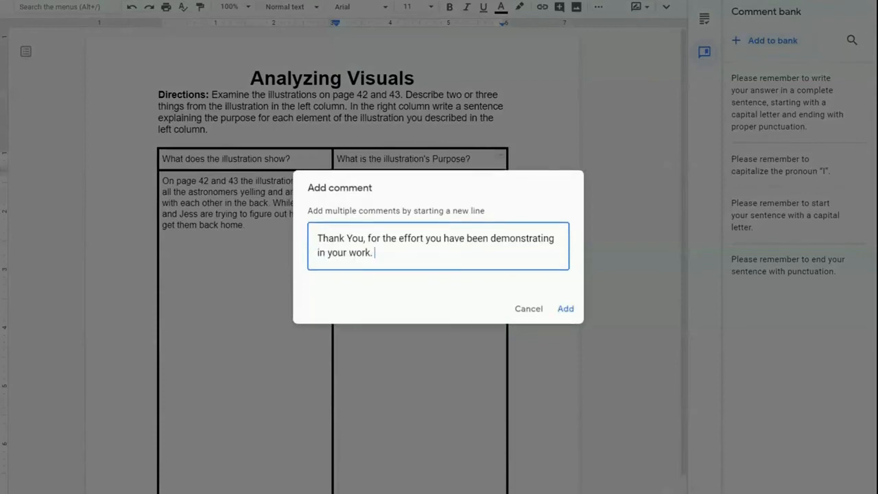
pyautogui.click(565, 316)
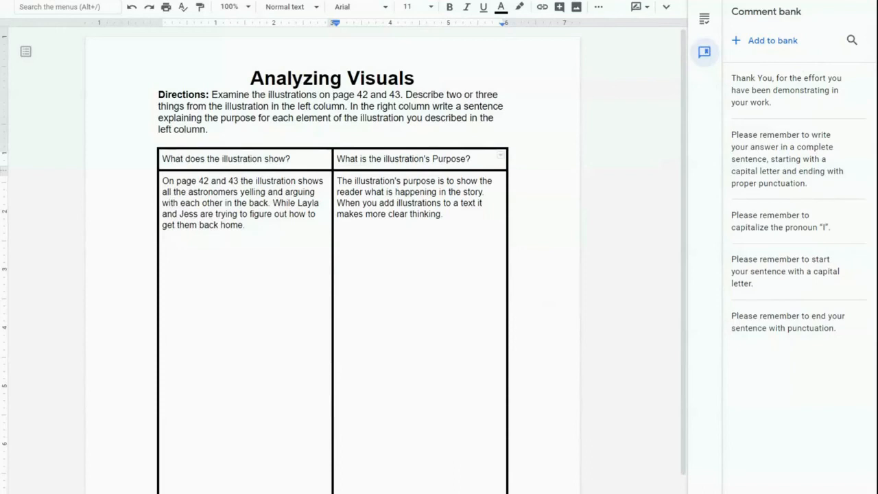
# Comment on "Purpose" in the table header with the bank entry "Thank You, for the effort you have been demonstrating in your work.".
pyautogui.moveTo(494, 118)
pyautogui.mouseDown()
pyautogui.moveTo(502, 97)
pyautogui.moveTo(494, 118)
pyautogui.mouseUp()
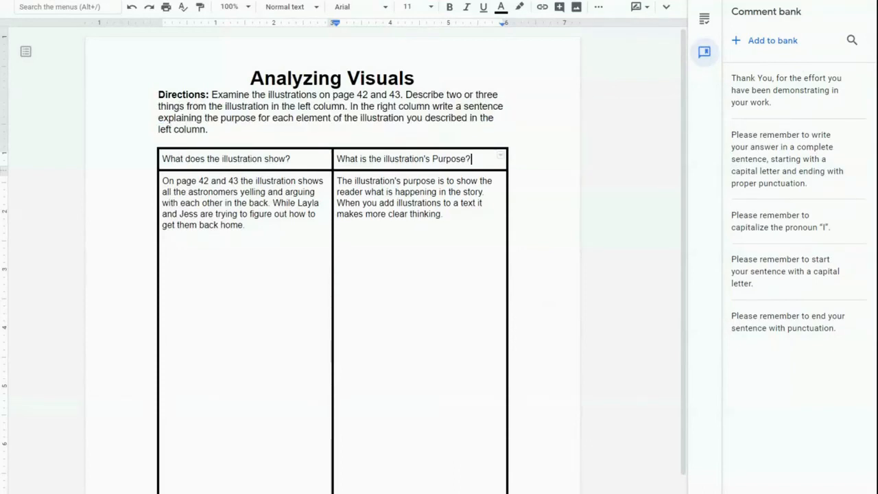
pyautogui.click(559, 8)
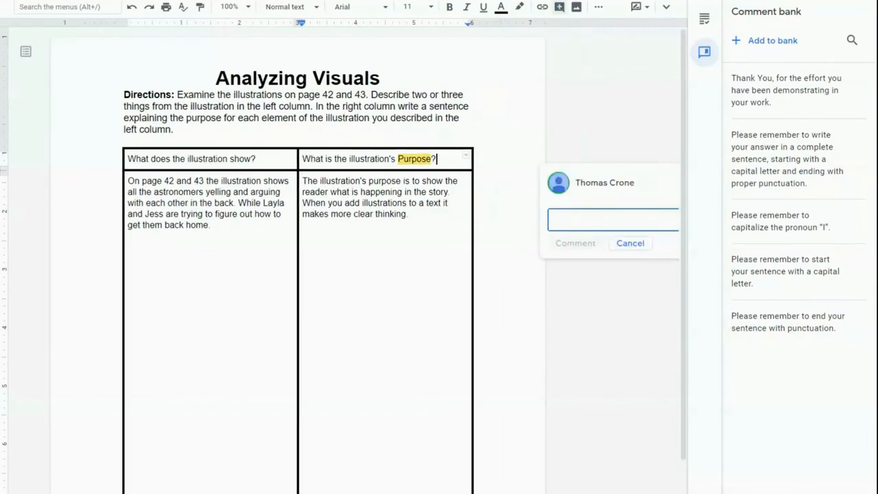
pyautogui.write('#')
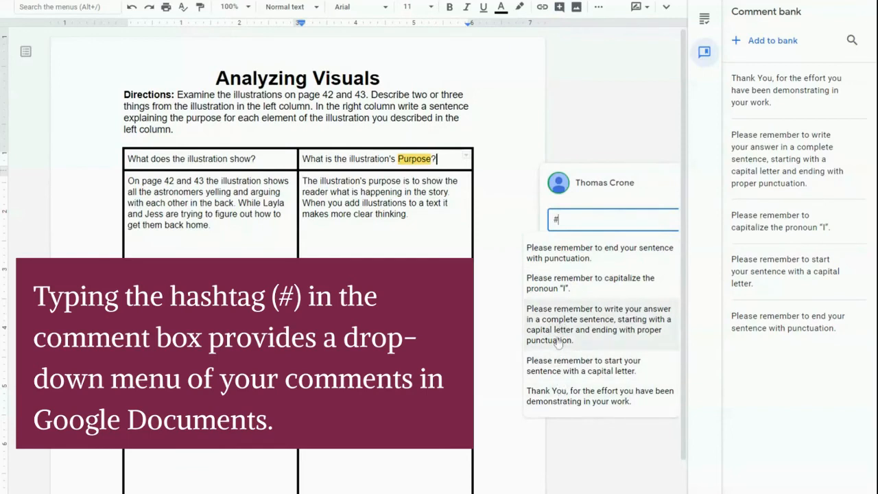
pyautogui.click(558, 403)
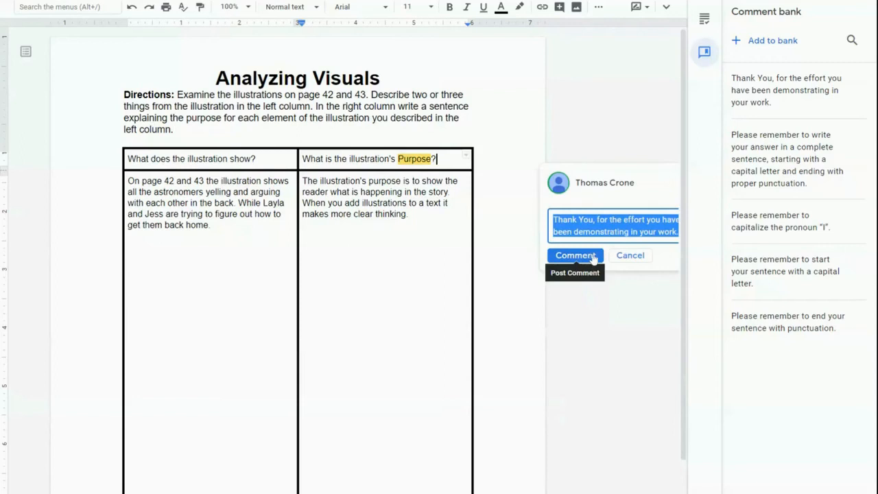
pyautogui.click(574, 255)
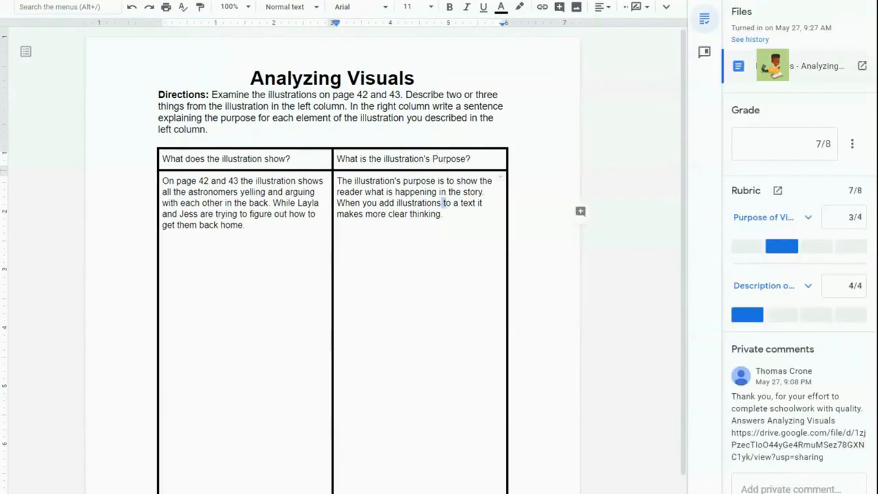
# Draft a comment on "to" in the Purpose answer from the bank entry "Please remember to end your sentence with punctuation." and discard it.
pyautogui.doubleClick(447, 203)
pyautogui.click(580, 212)
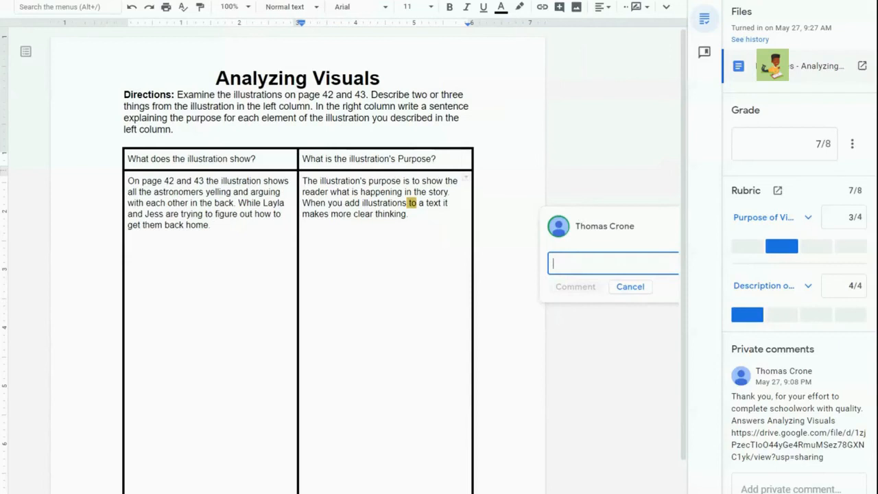
pyautogui.write('#')
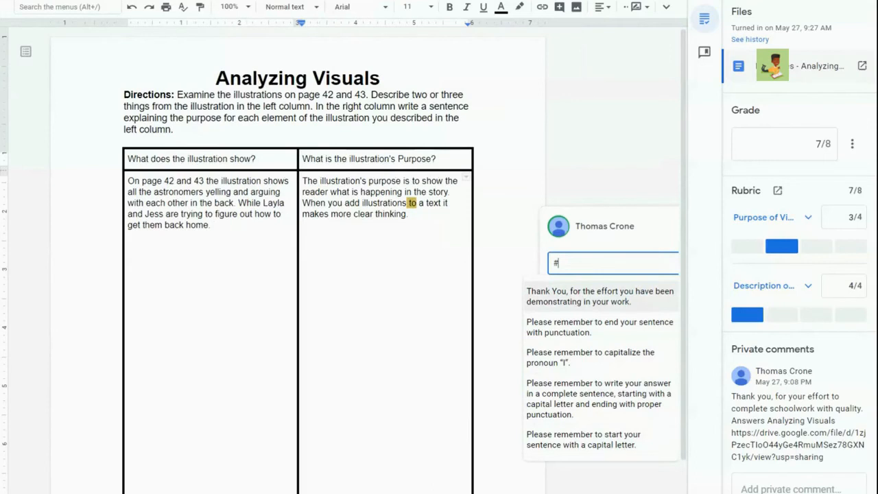
pyautogui.click(580, 331)
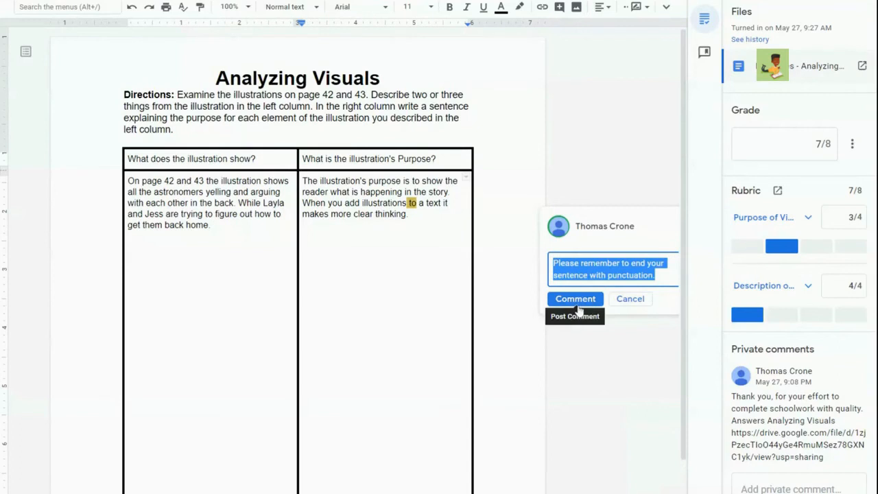
pyautogui.click(630, 299)
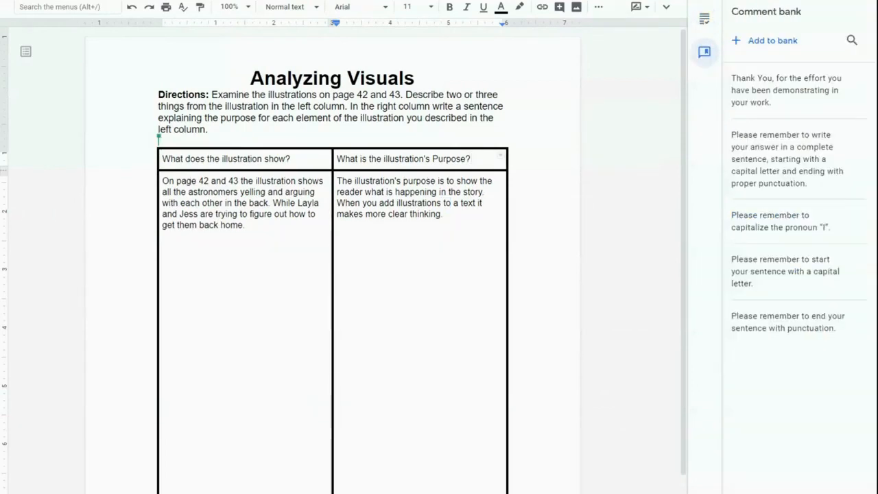
# Copy the comment about writing a complete sentence from the comment bank and paste it as a private comment on the submission.
pyautogui.click(705, 21)
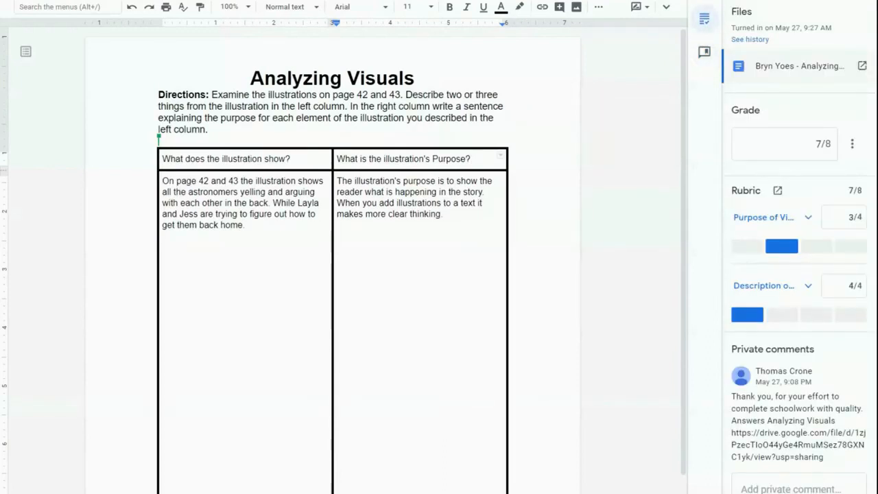
pyautogui.click(706, 54)
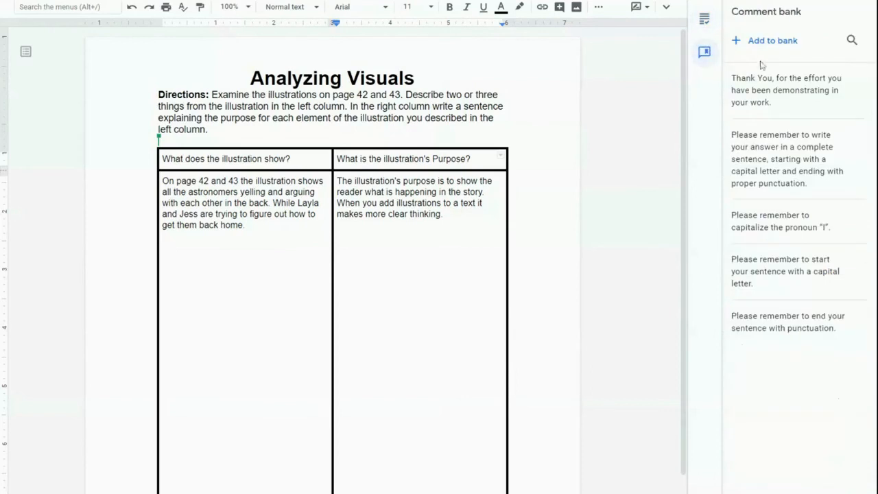
pyautogui.click(861, 137)
pyautogui.click(842, 167)
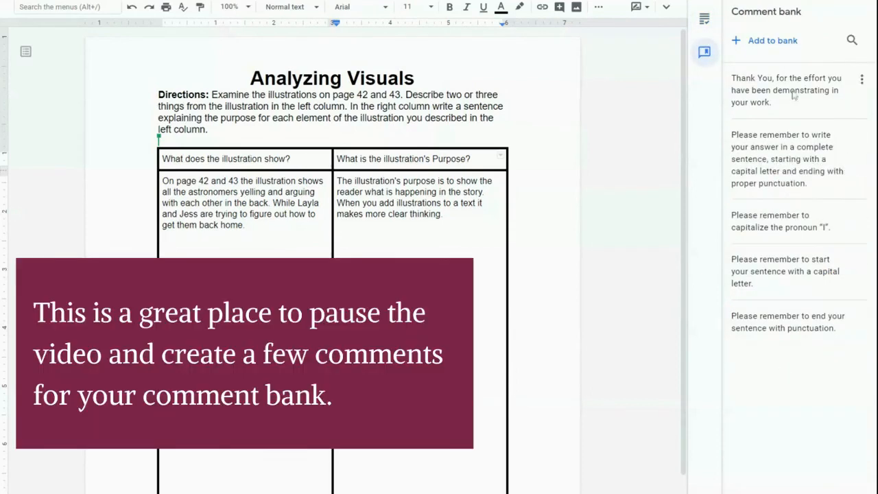
pyautogui.click(705, 21)
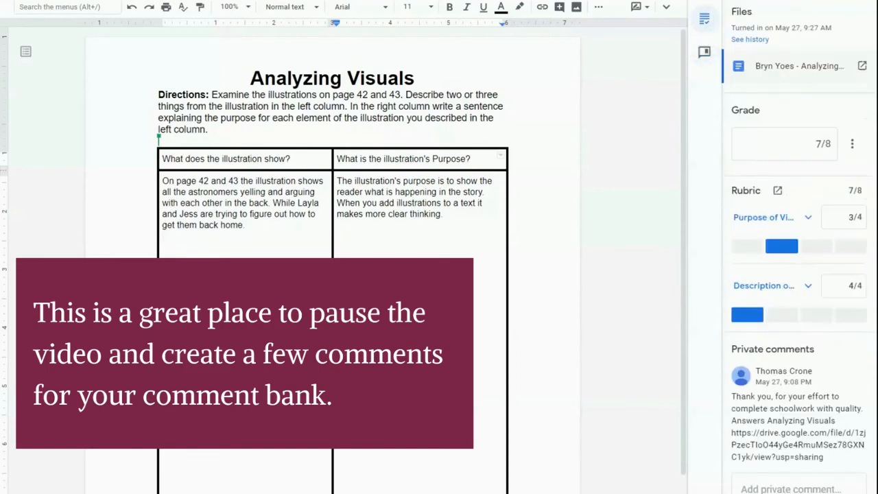
pyautogui.hotkey('ctrl', 'v')
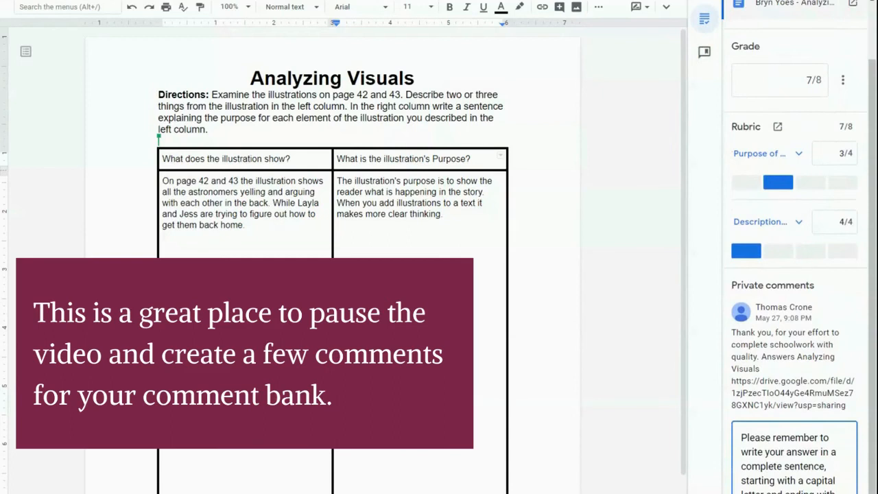
pyautogui.click(775, 370)
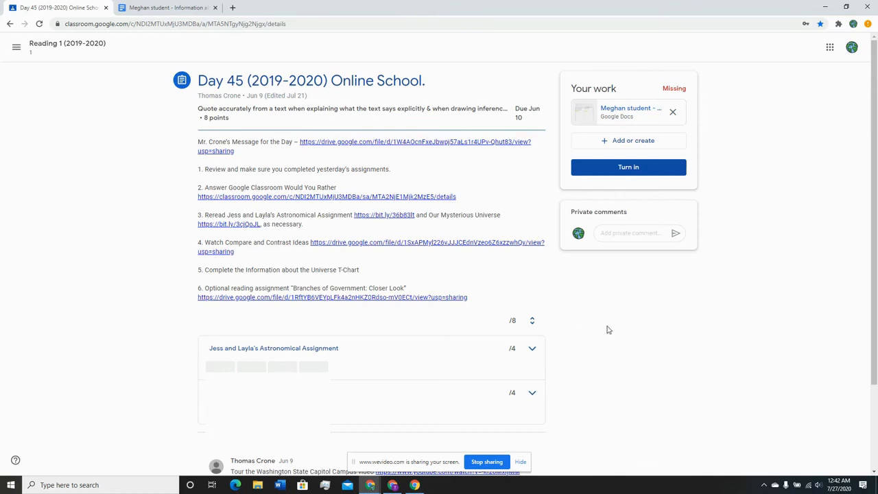
# Examine the Day 45 assignment's rubric in the student view, expanding and collapsing the performance levels of Jess and Layla's Astronomical Assignment.
pyautogui.scroll(-2, 594, 322)
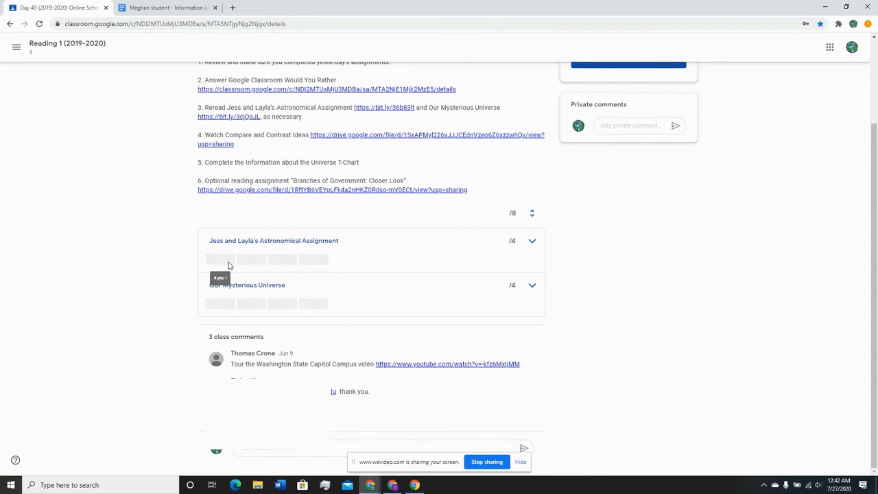
pyautogui.click(532, 240)
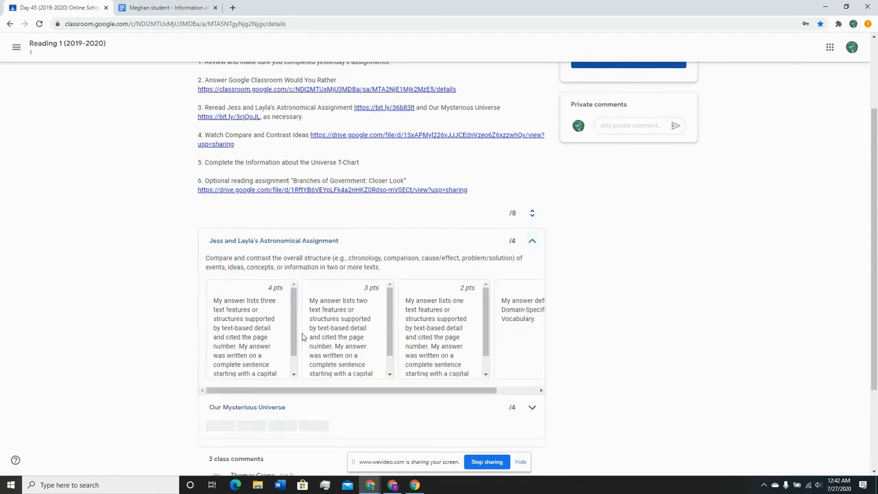
pyautogui.scroll(-1, 295, 336)
pyautogui.scroll(1, 296, 337)
pyautogui.scroll(-1, 389, 318)
pyautogui.scroll(1, 389, 319)
pyautogui.scroll(-1, 487, 312)
pyautogui.scroll(1, 487, 312)
pyautogui.click(531, 241)
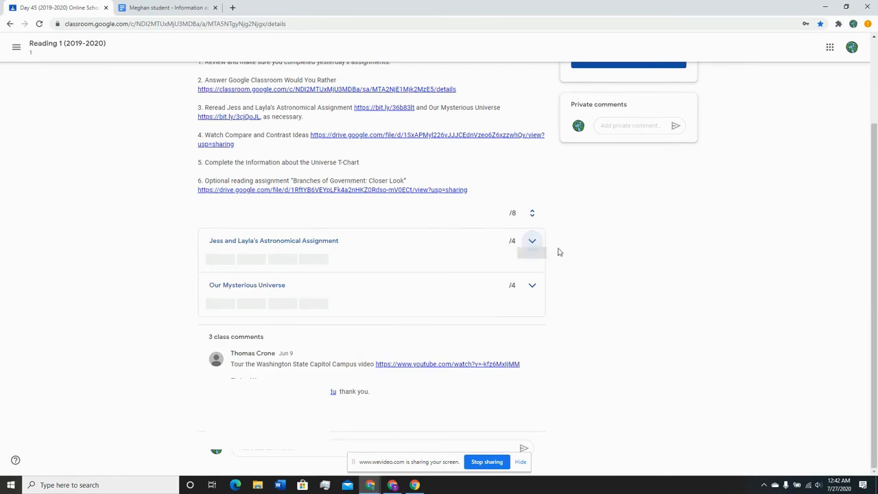
pyautogui.click(486, 462)
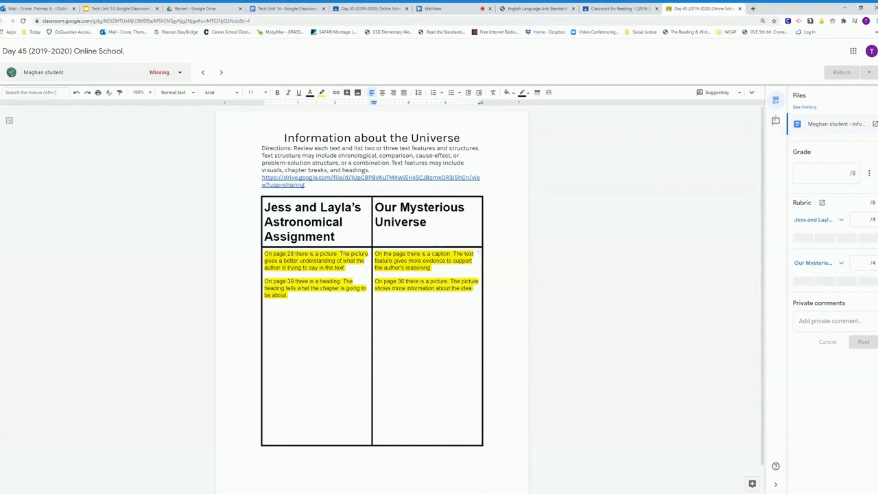
# Display the comment bank beside the student's Information about the Universe submission.
pyautogui.click(775, 121)
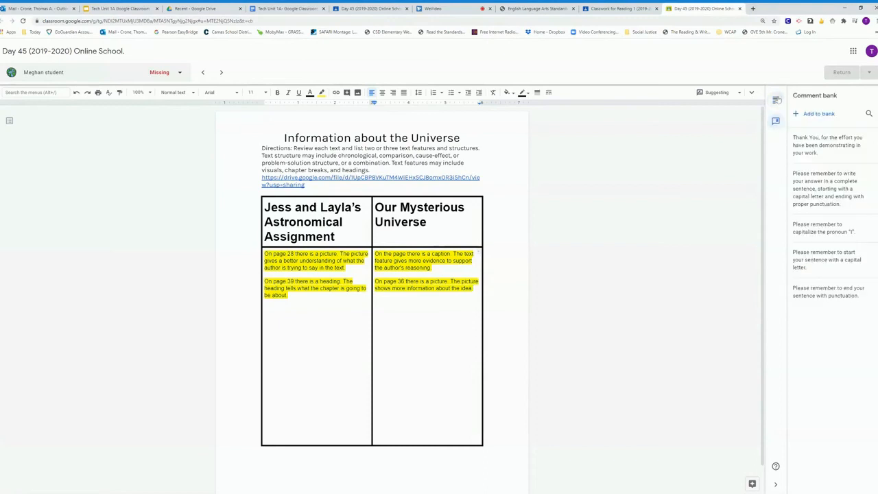